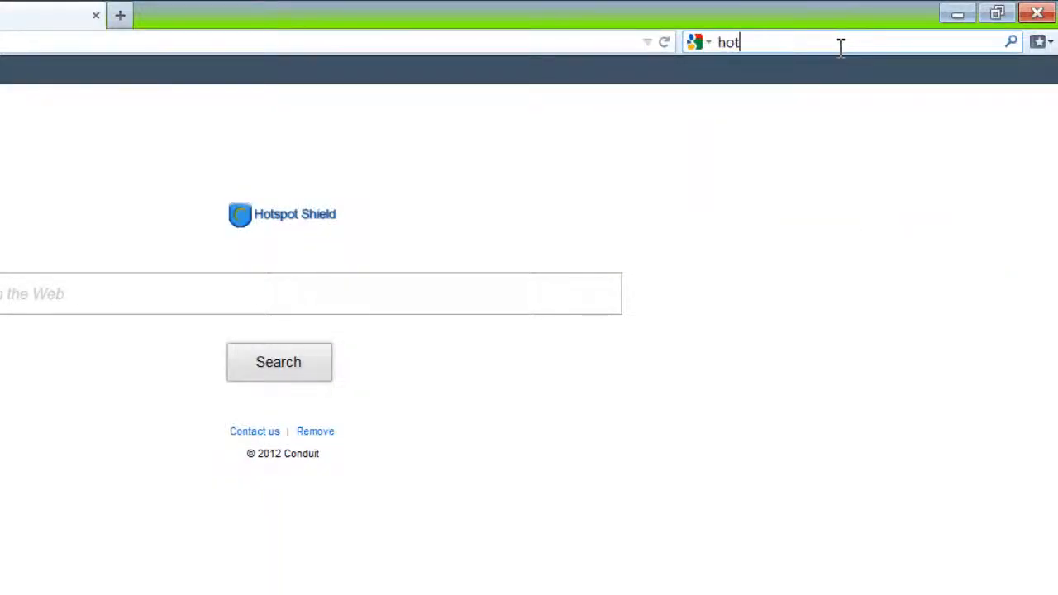
Step: Search the web for "hot potatoes" and open the Hot Potatoes Home Page result
type("potat")
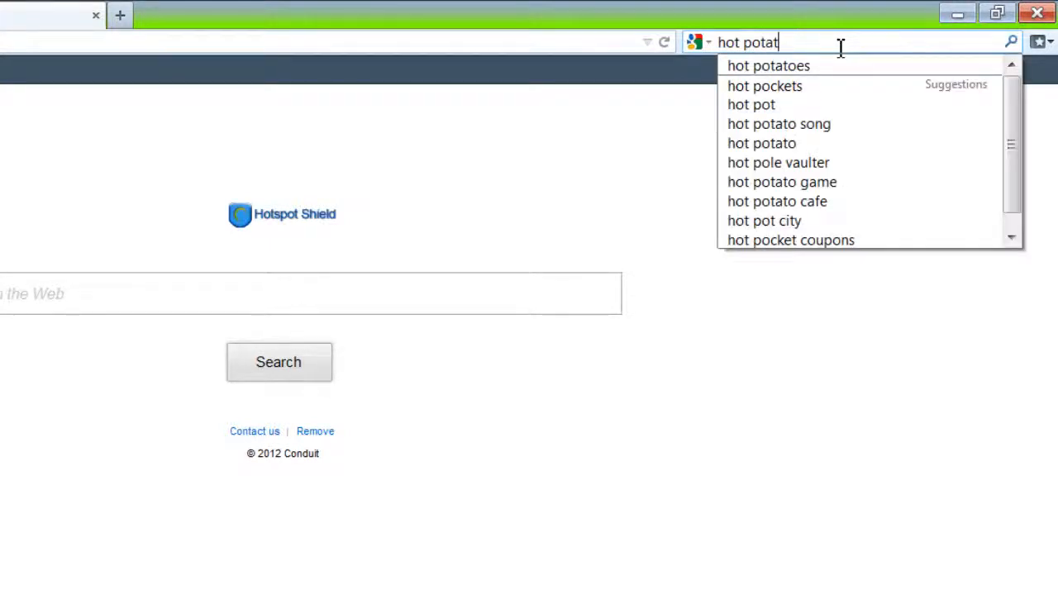
type("oes")
key("Return")
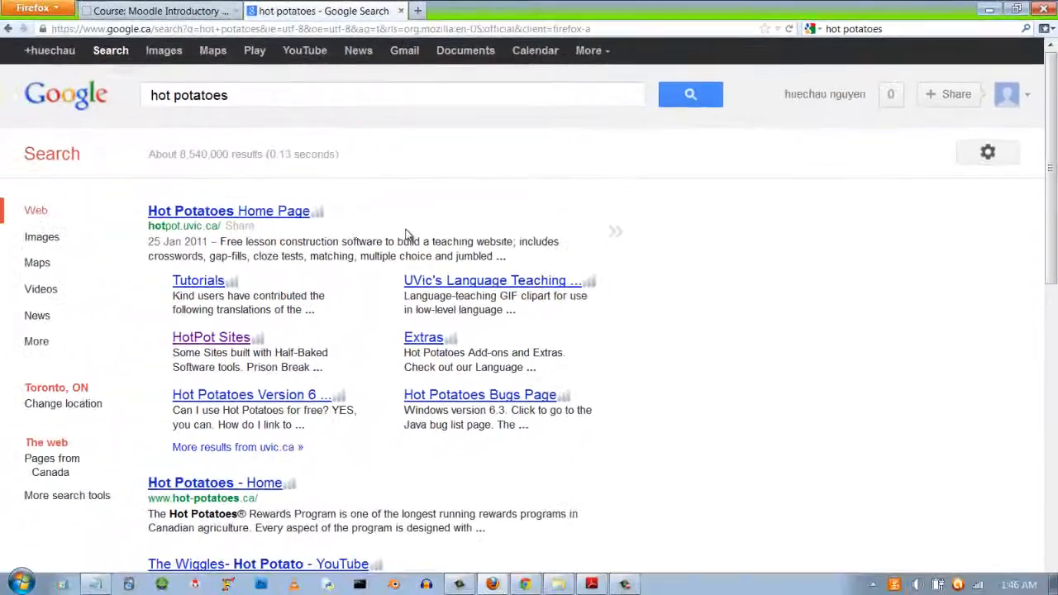
left_click(245, 212)
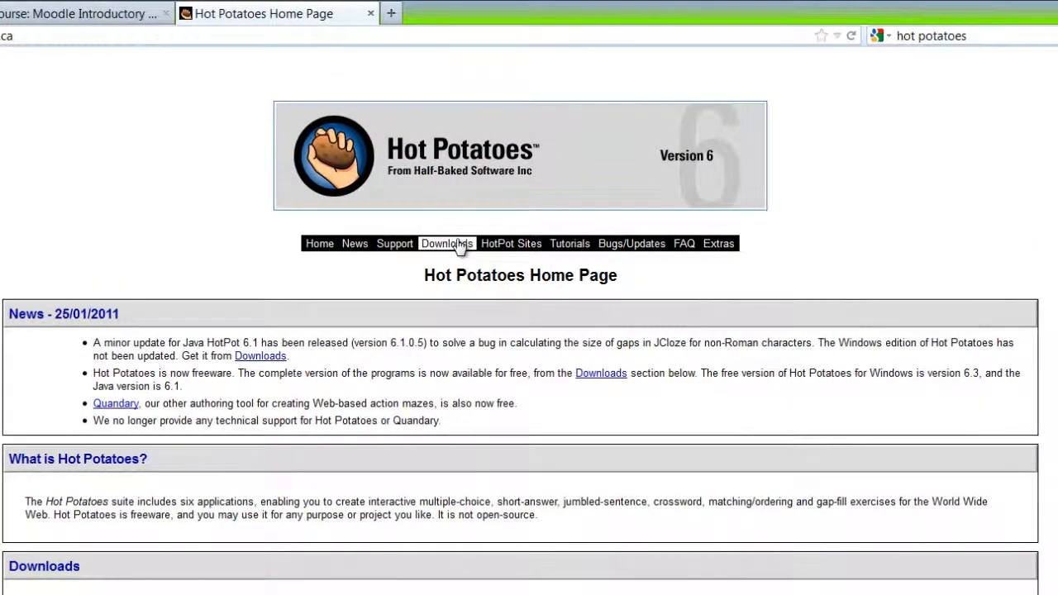
Step: Download the Hot Potatoes 6.3 installer for Windows from the site's Downloads section and save the file
left_click(459, 244)
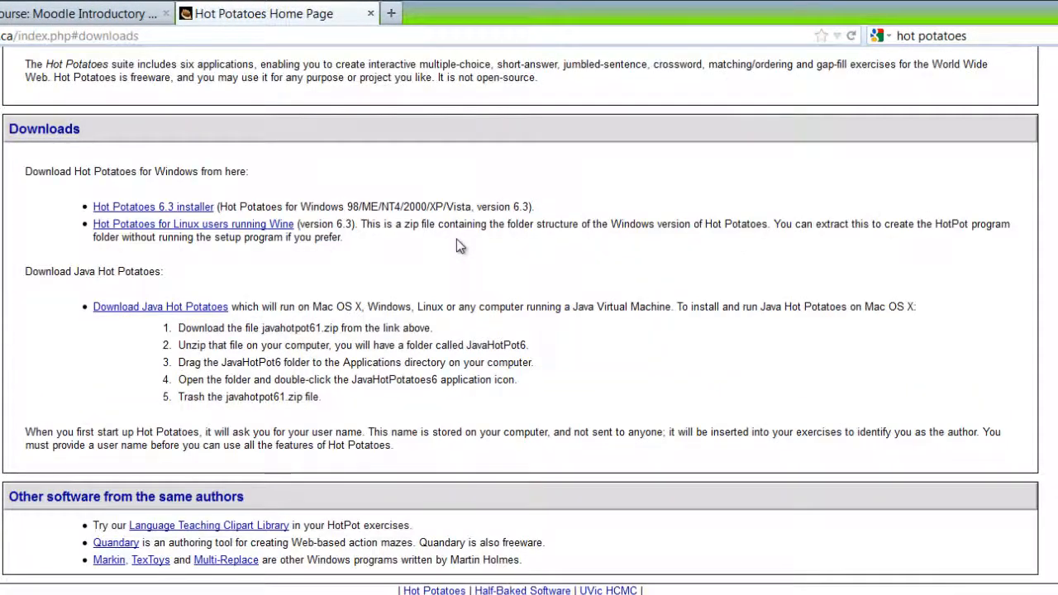
left_click(180, 211)
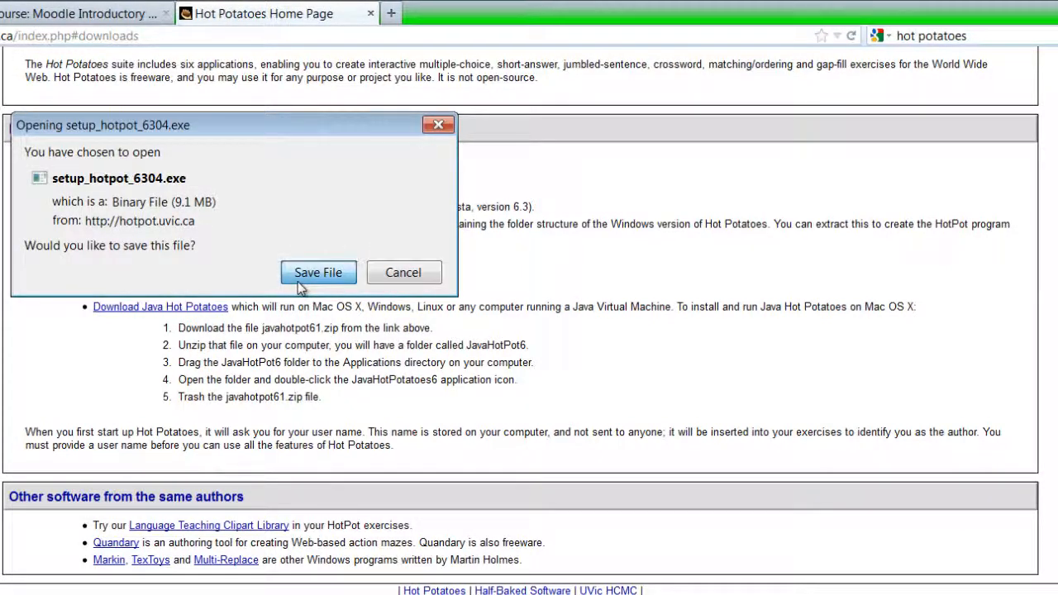
left_click(317, 273)
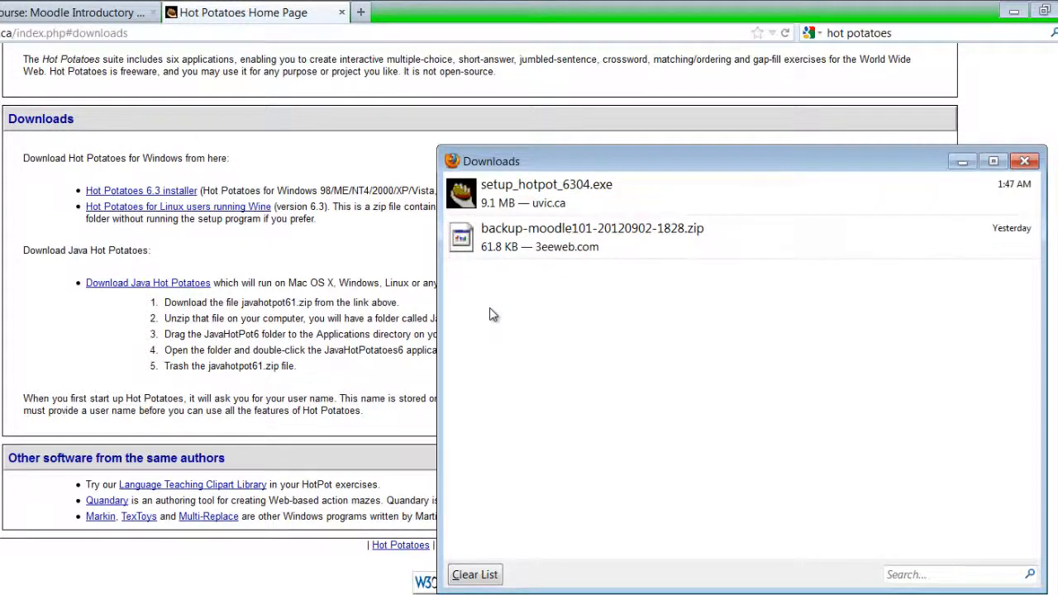
Step: Show the downloaded setup_hotpot_6304.exe in its containing folder, scan it for viruses and close the scan report
right_click(550, 188)
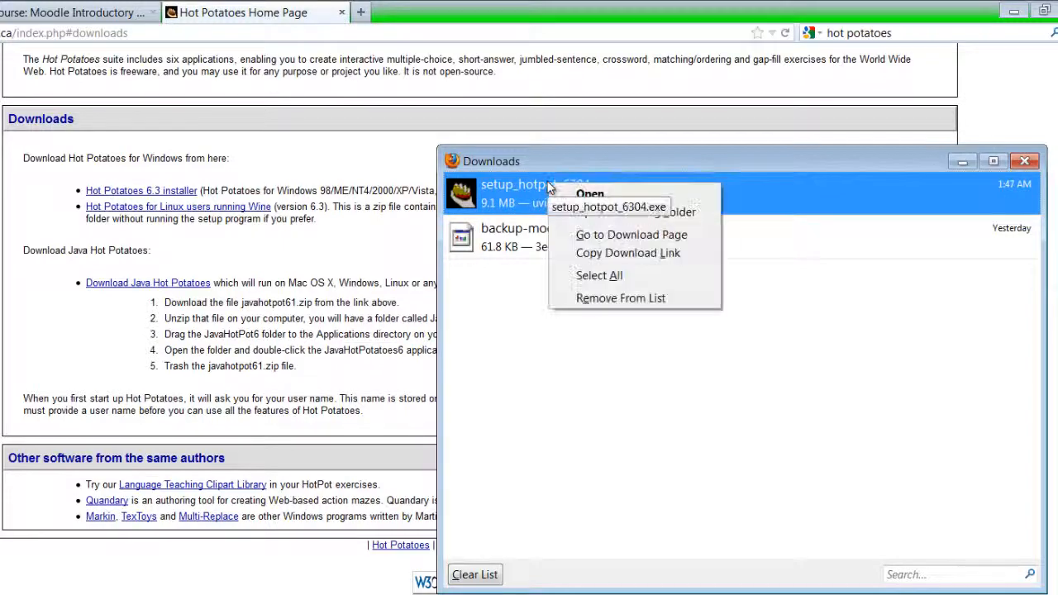
left_click(597, 218)
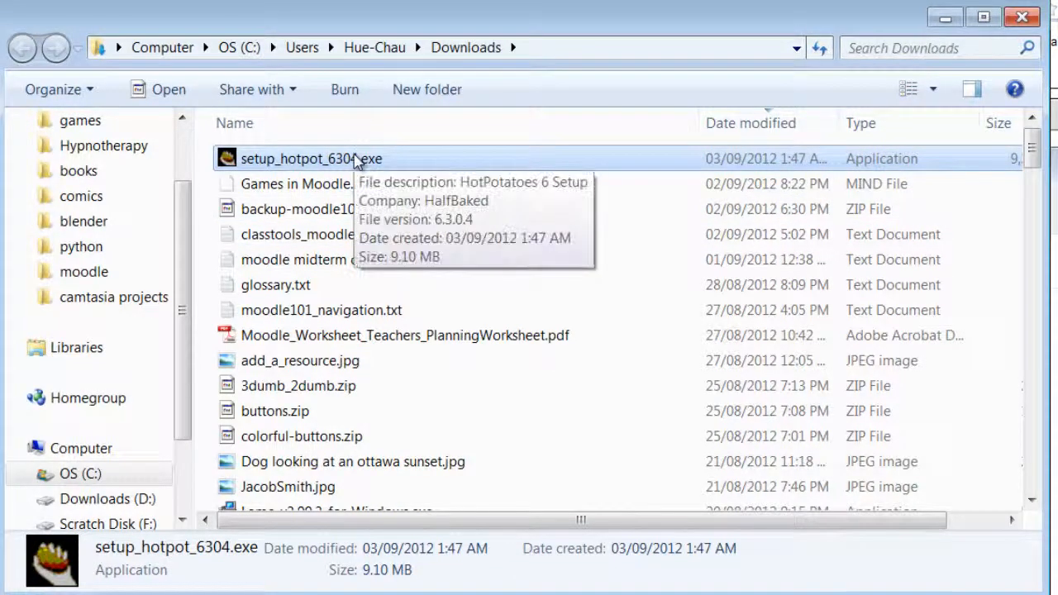
double_click(352, 152)
right_click(354, 153)
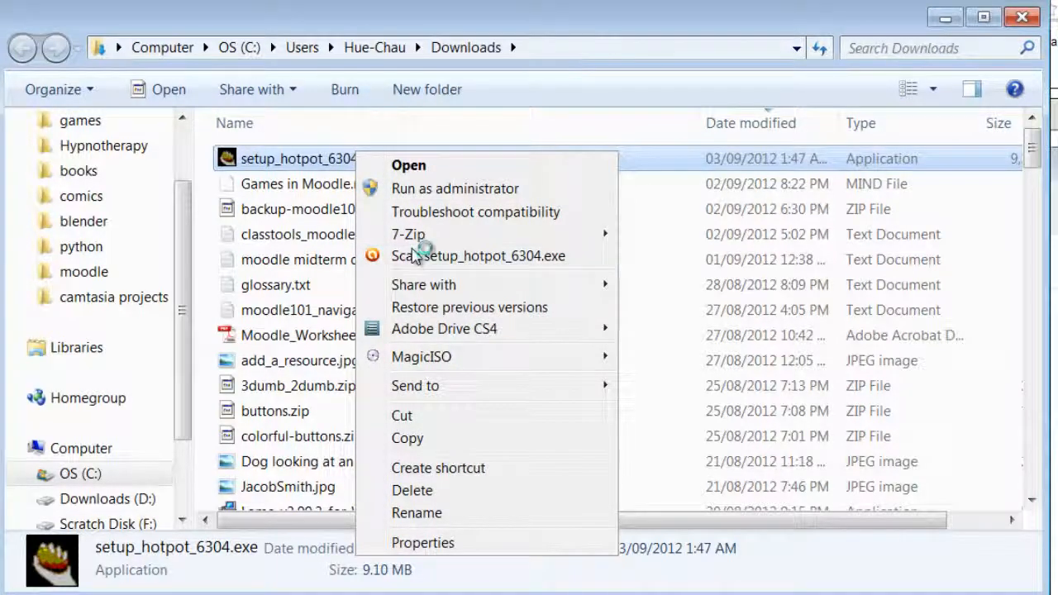
left_click(417, 259)
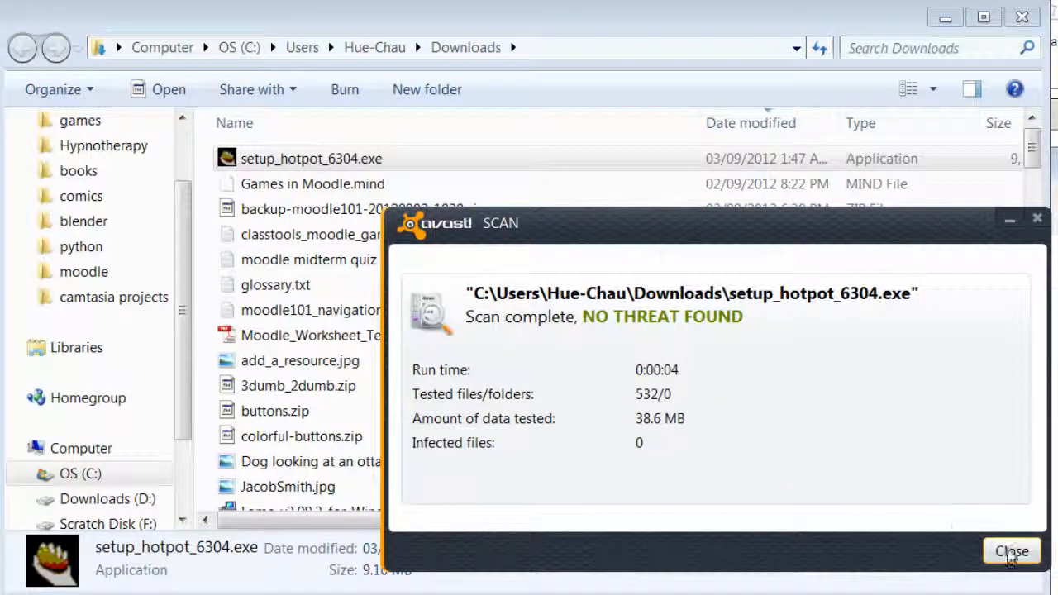
left_click(1011, 551)
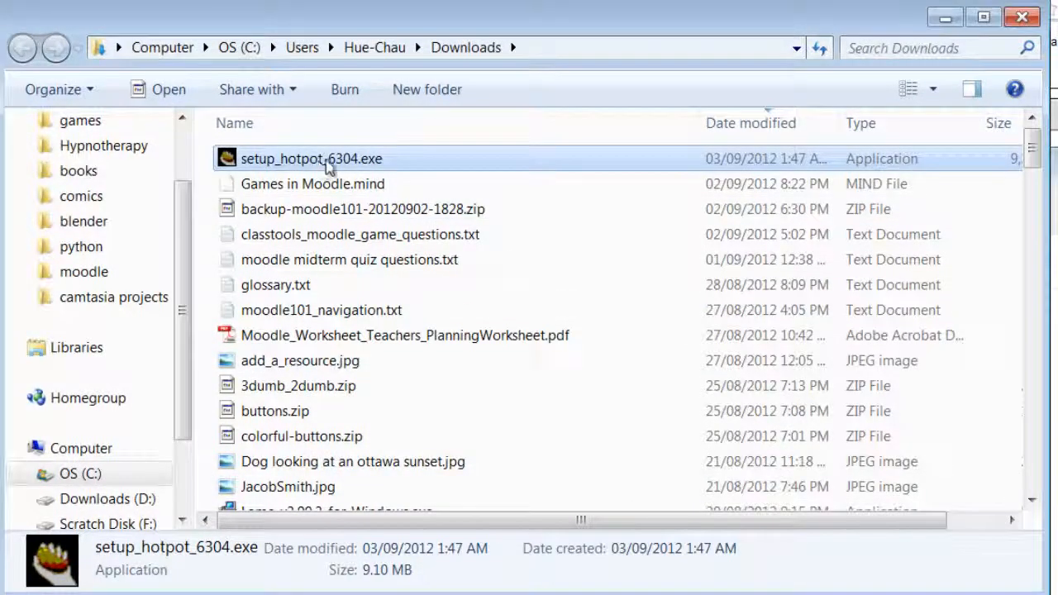
Step: Run setup_hotpot_6304.exe despite the unverified publisher and choose English as the installation language
mouse_move(331, 165)
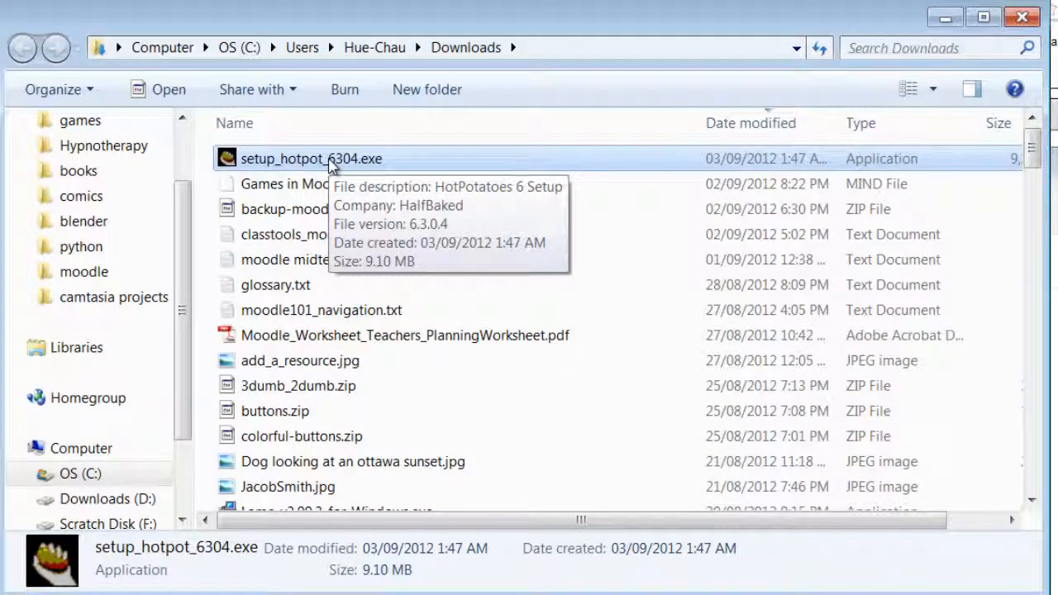
double_click(330, 164)
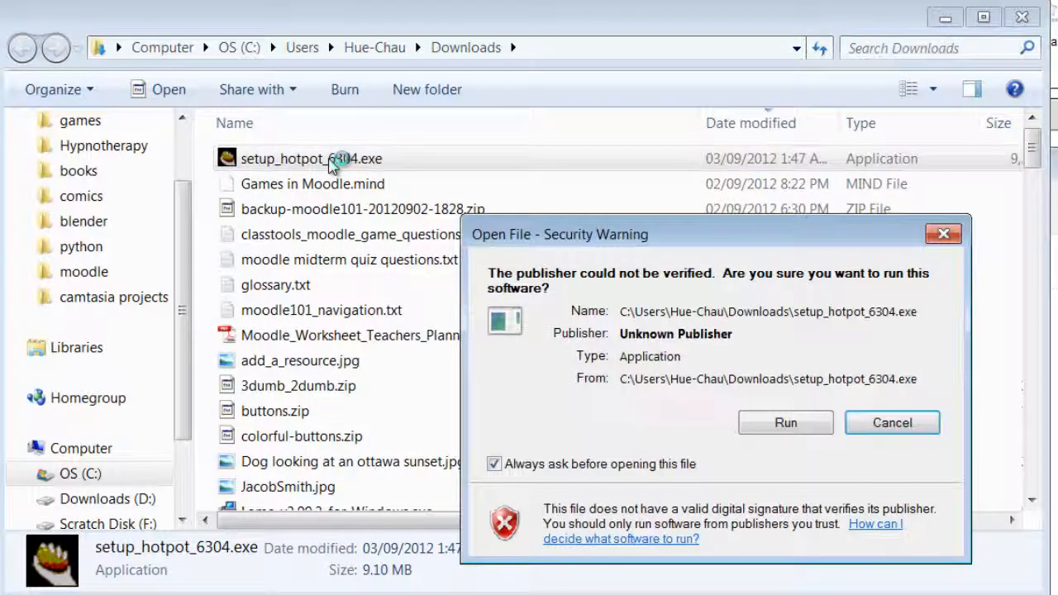
left_click(791, 430)
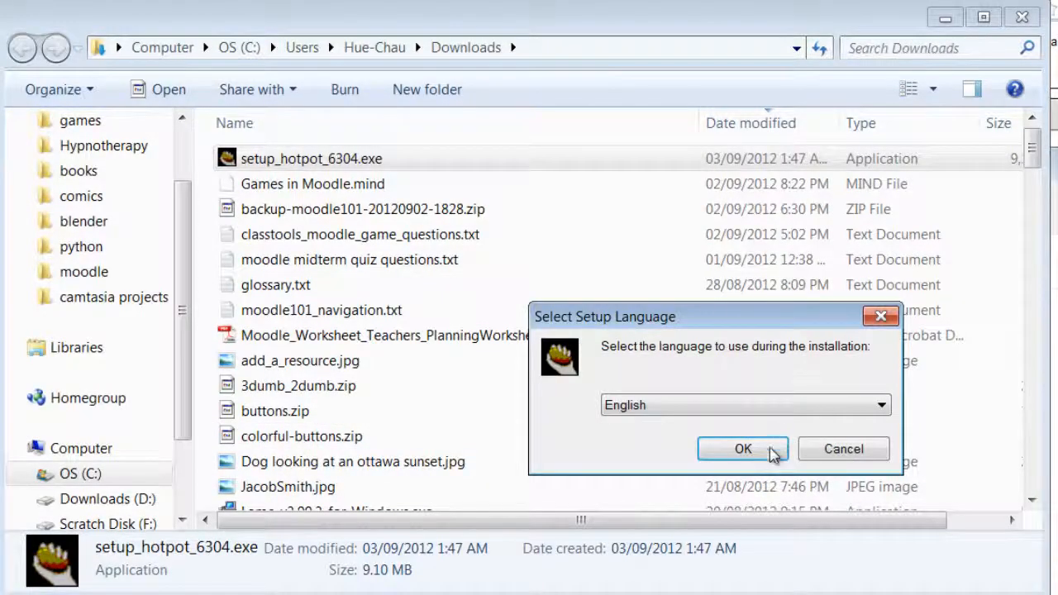
left_click(744, 448)
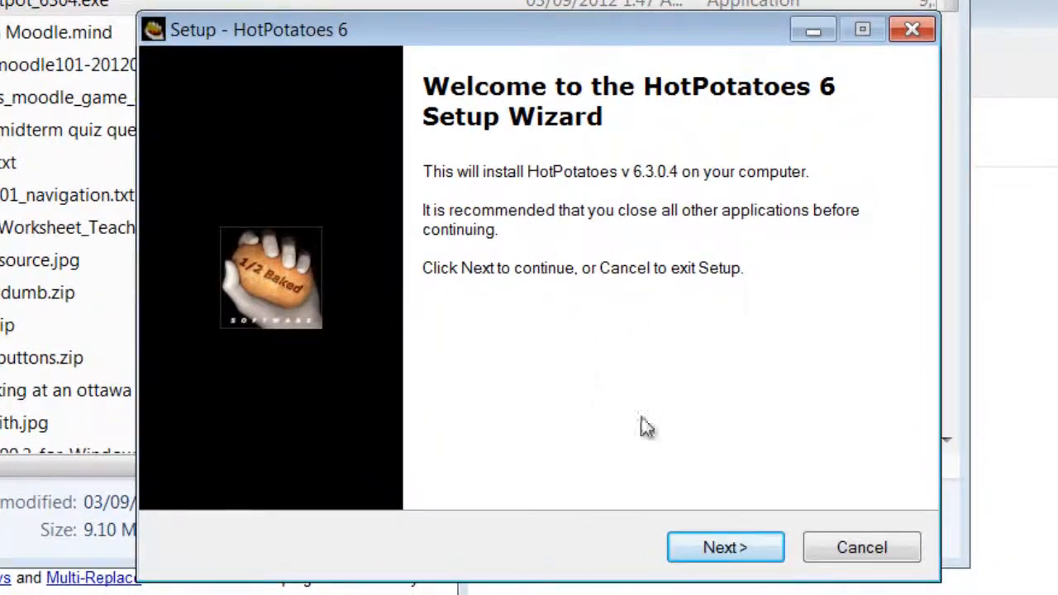
Step: Accept the HotPotatoes 6 licence agreement and continue with the default destination C:\Program Files (x86)\HotPotatoes6 and remaining setup defaults
left_click(744, 559)
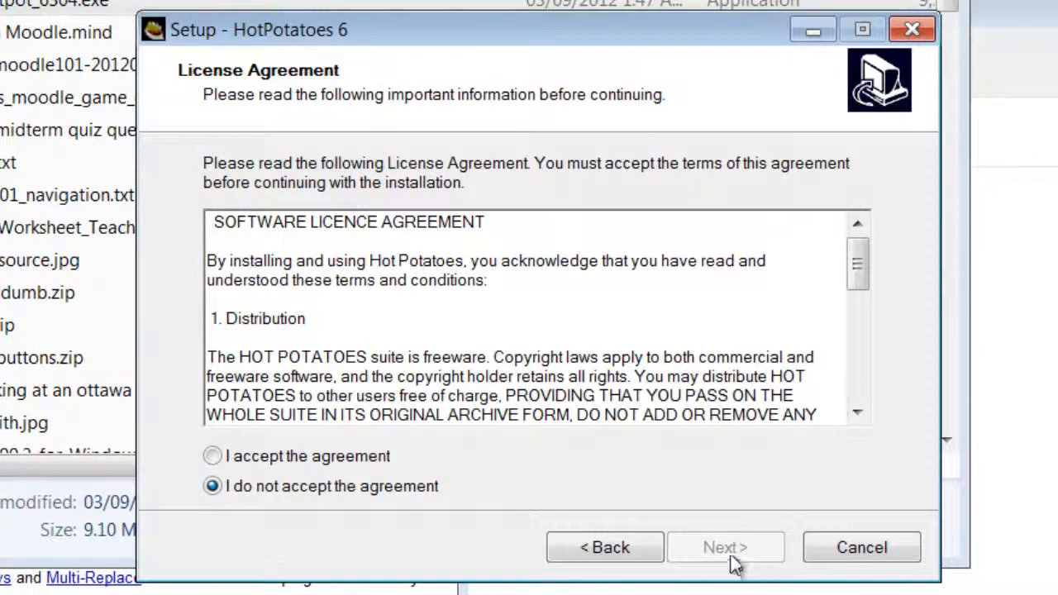
left_click(295, 457)
left_click(730, 560)
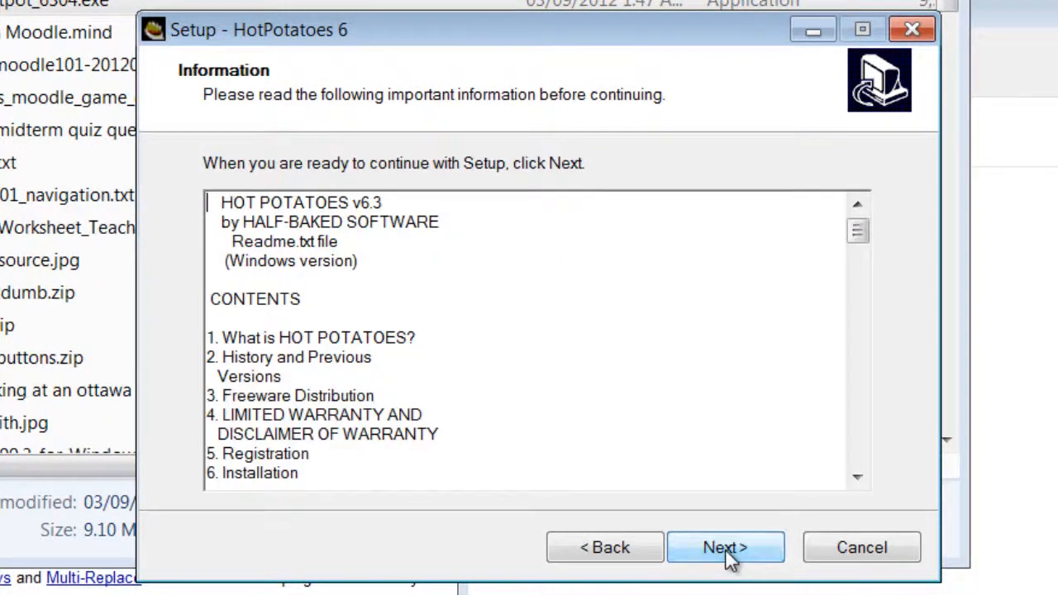
left_click(725, 548)
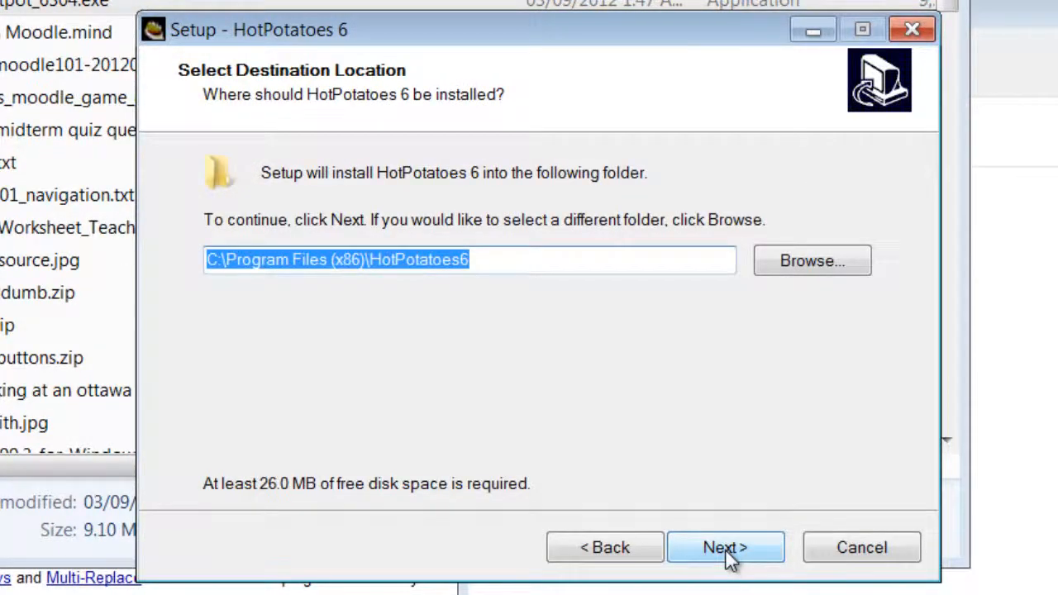
left_click(730, 559)
left_click(730, 560)
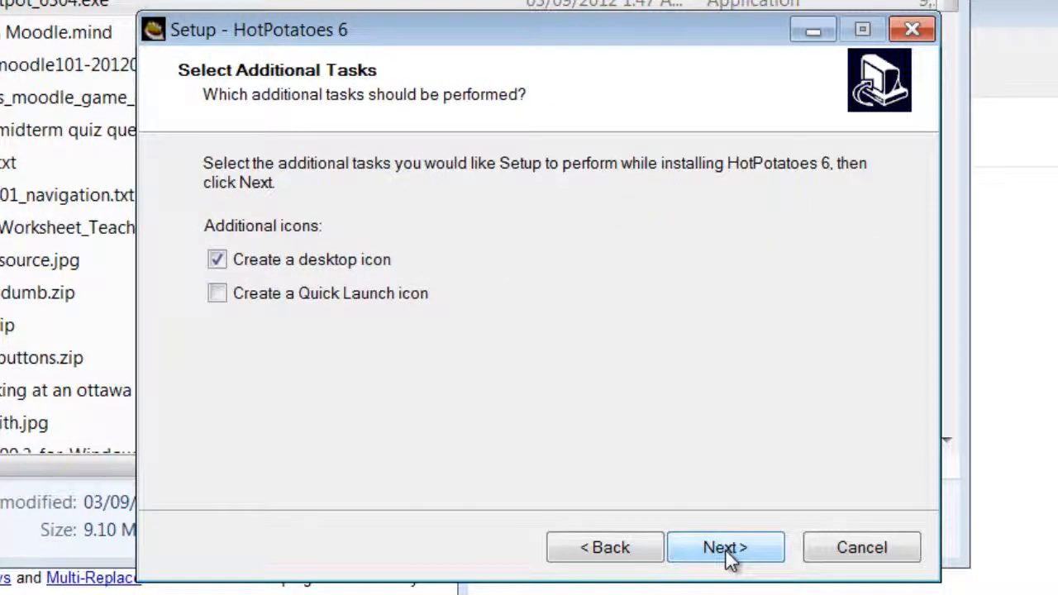
Step: Add a Quick Launch icon alongside the desktop icon, install HotPotatoes 6, and finish setup with the program launching
left_click(234, 295)
left_click(251, 266)
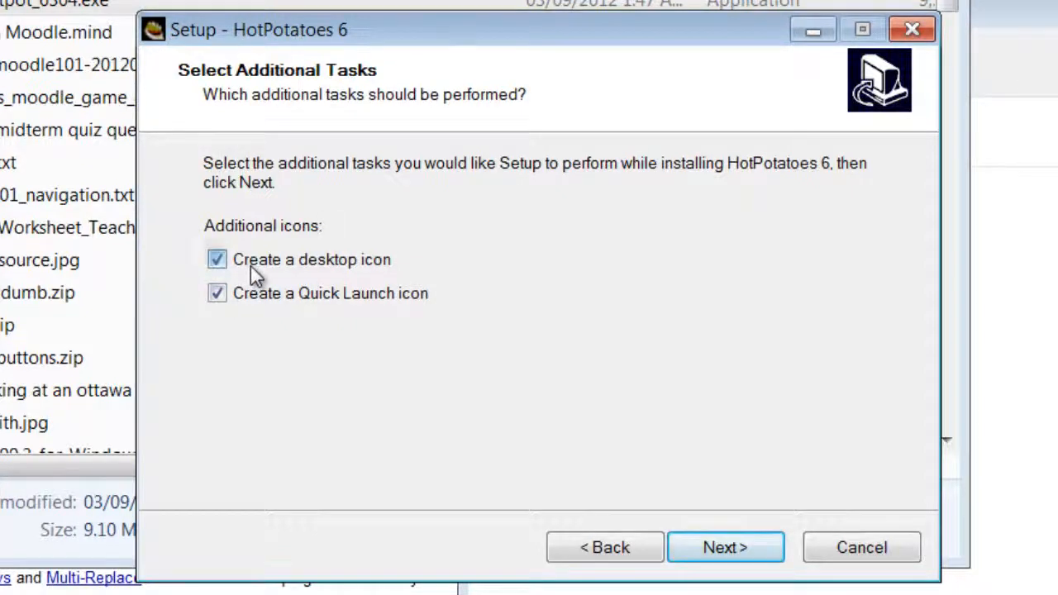
left_click(679, 555)
left_click(694, 552)
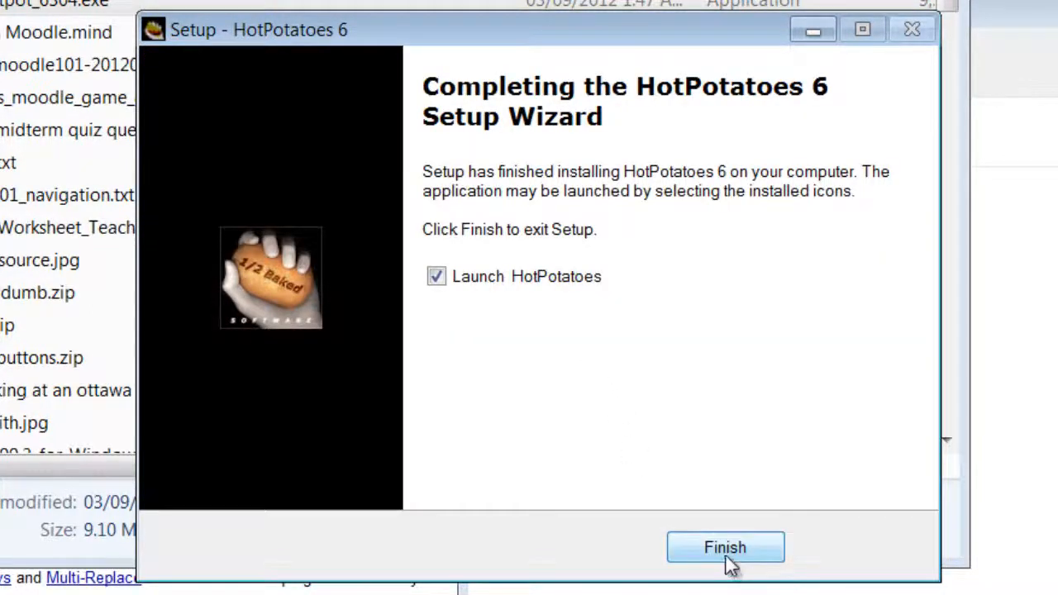
left_click(707, 548)
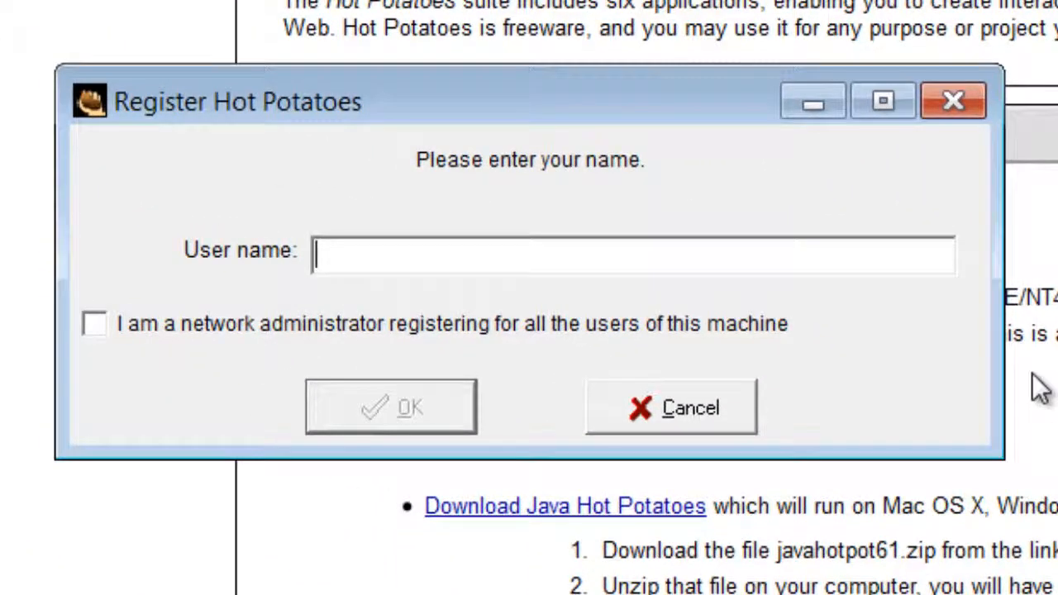
Step: Register Hot Potatoes under the user name "Open Learning Home" as network administrator for all users of the machine
type("Open")
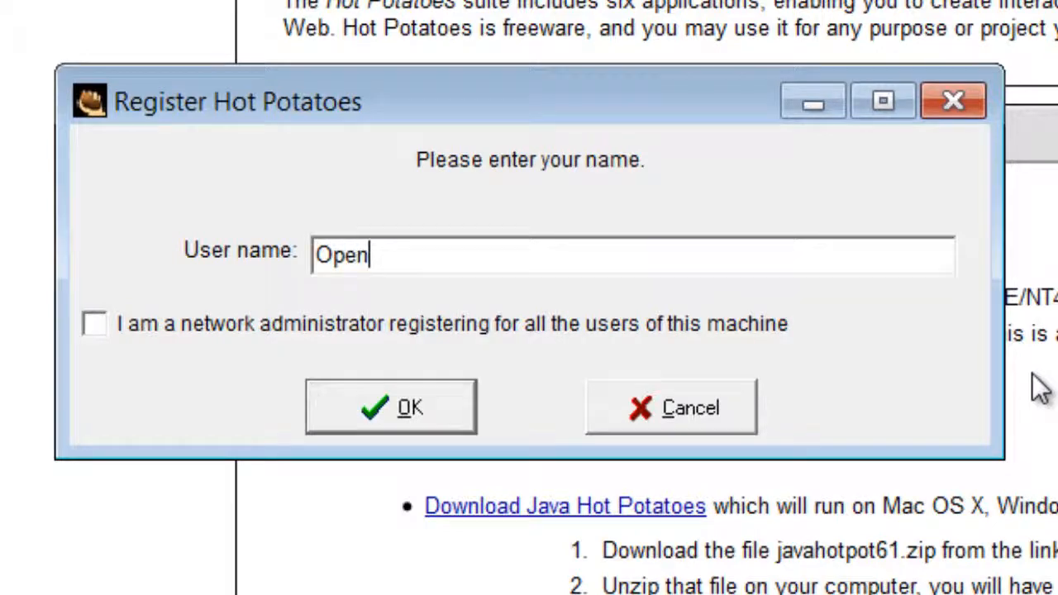
type(" Learnin")
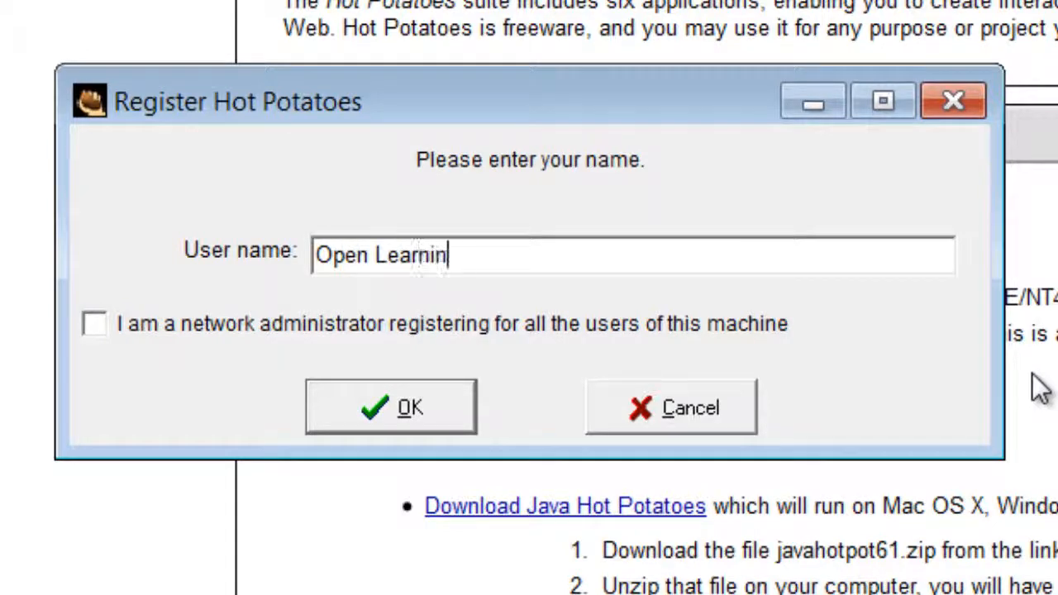
type("g Home")
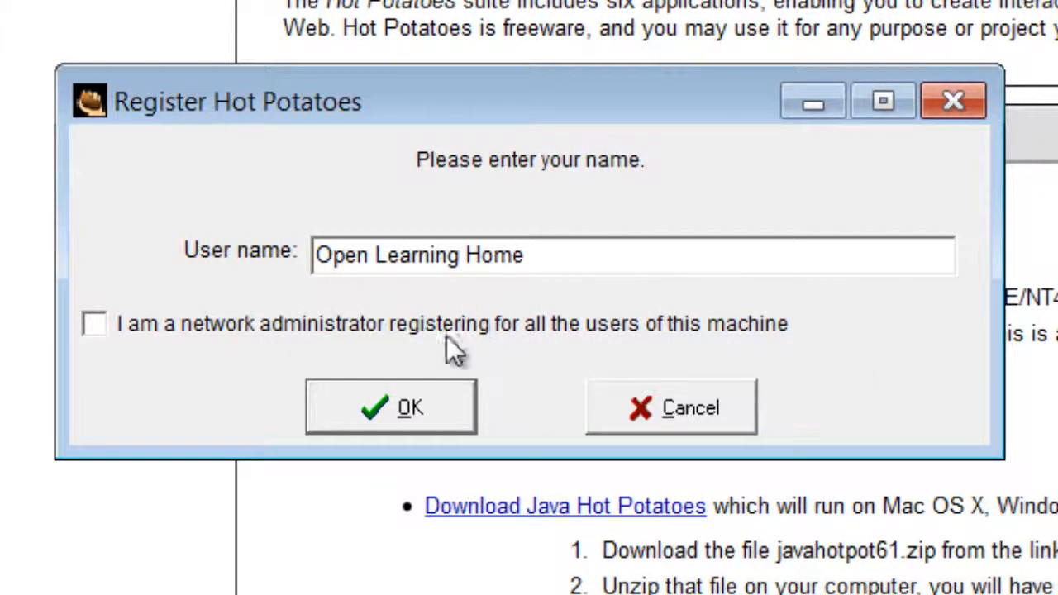
left_click(115, 321)
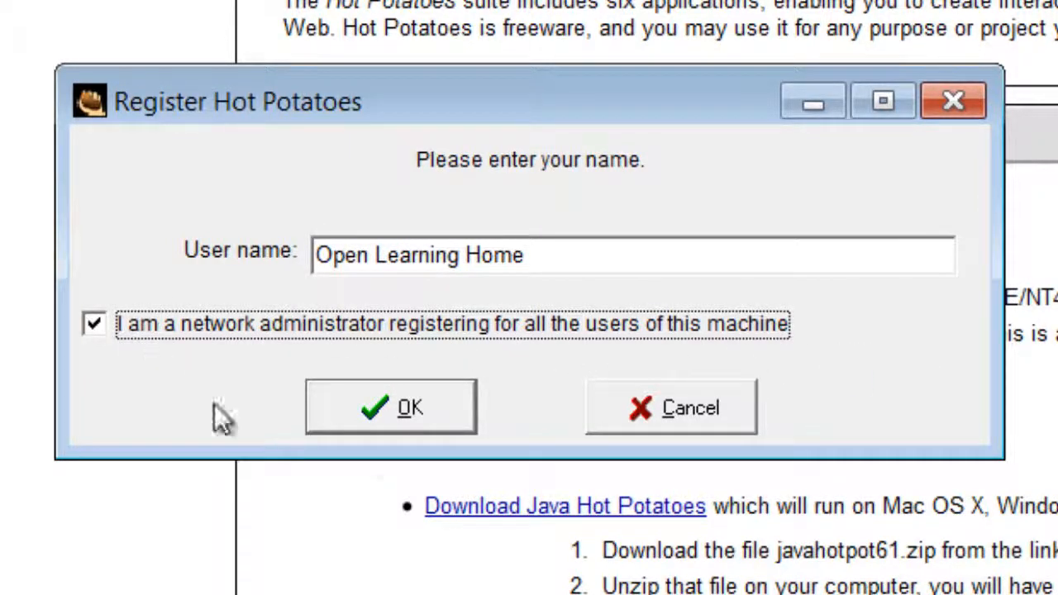
left_click(383, 426)
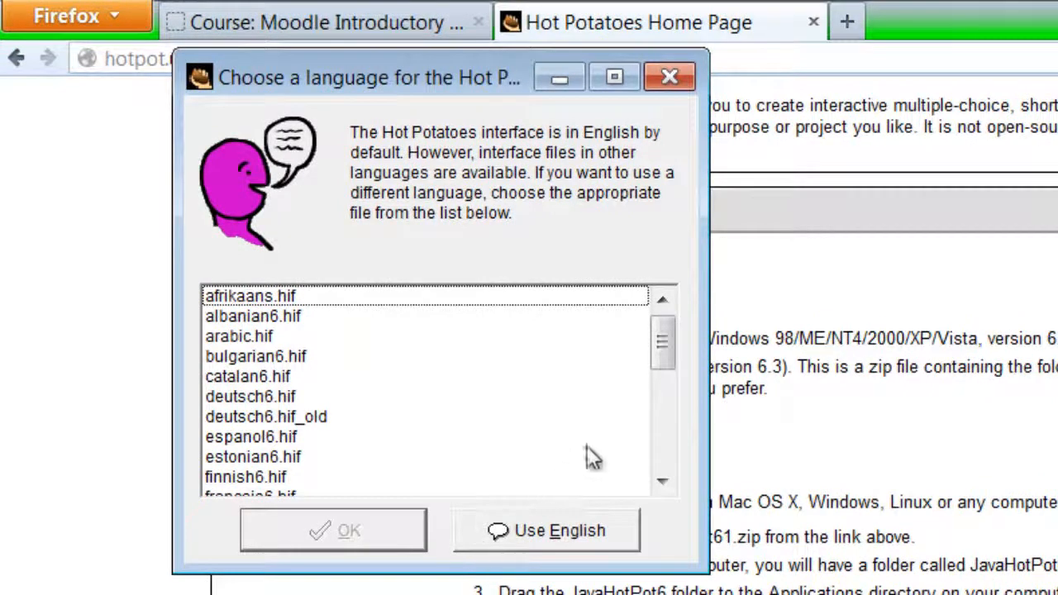
Step: Look through the available interface language files and choose English for the Hot Potatoes interface
left_click(657, 405)
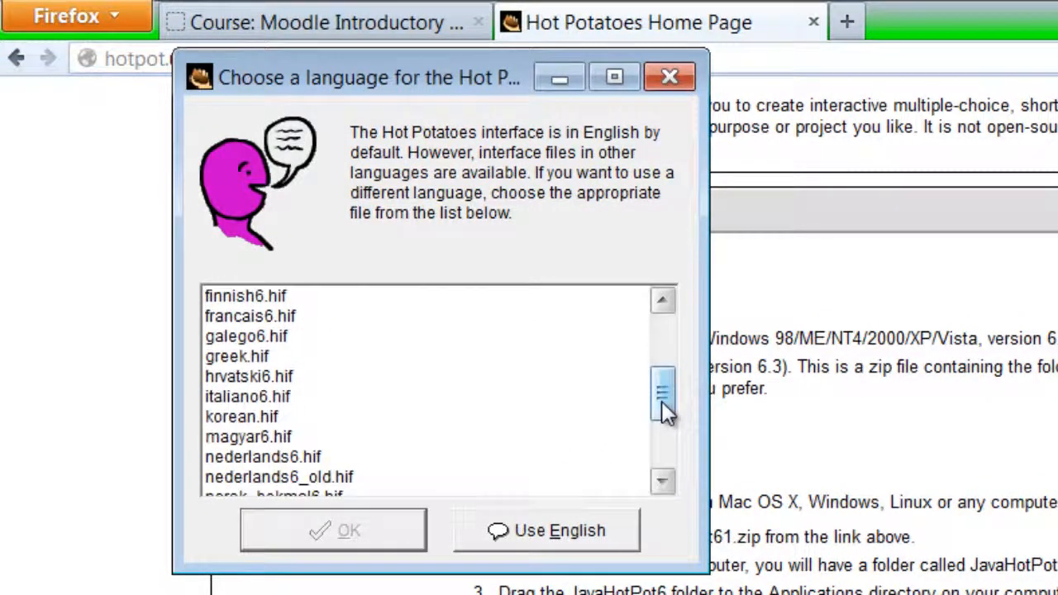
left_click(674, 434)
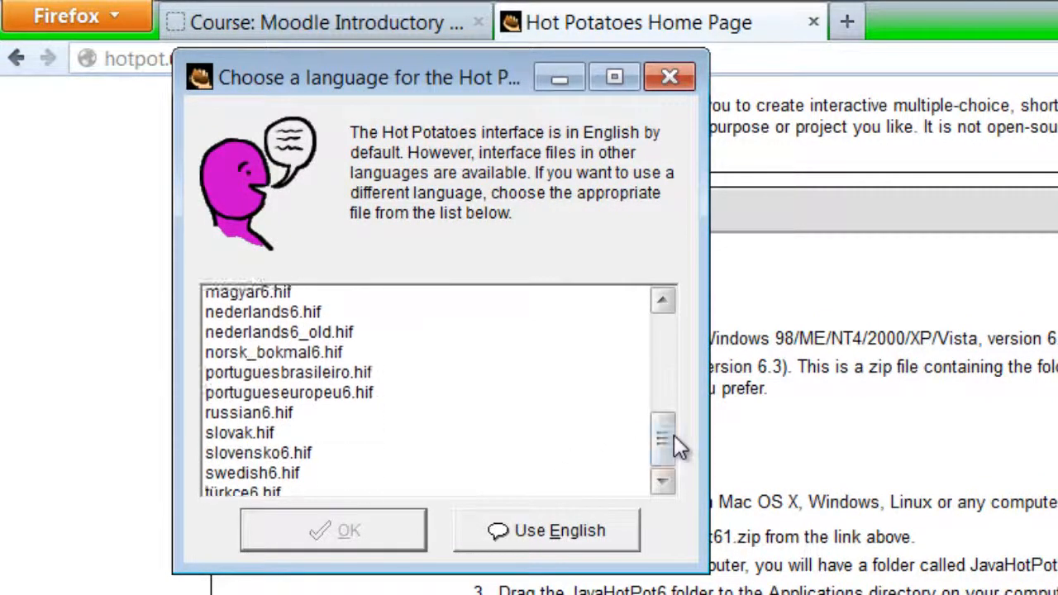
left_click_drag(672, 415, 667, 331)
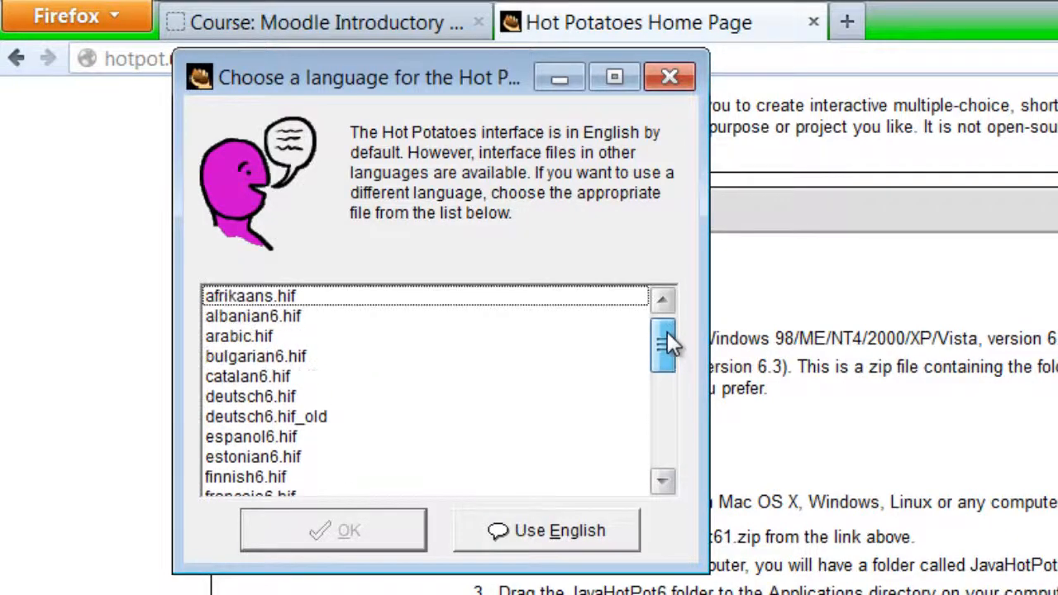
left_click(618, 539)
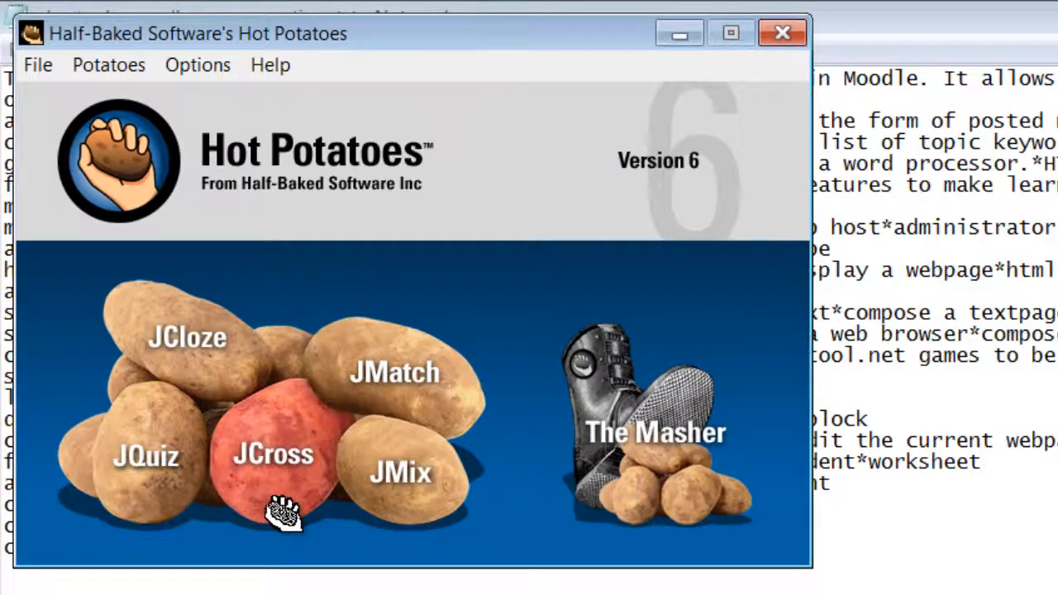
Step: Open the JMatch application and title the new matching exercise "JMatch HotKeys Game"
left_click(386, 376)
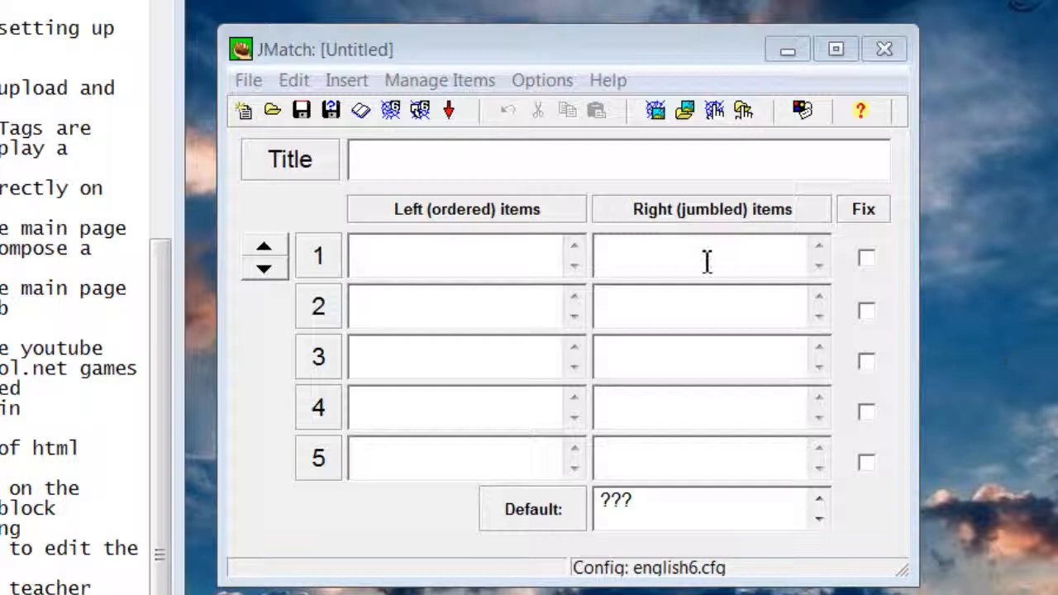
left_click(377, 171)
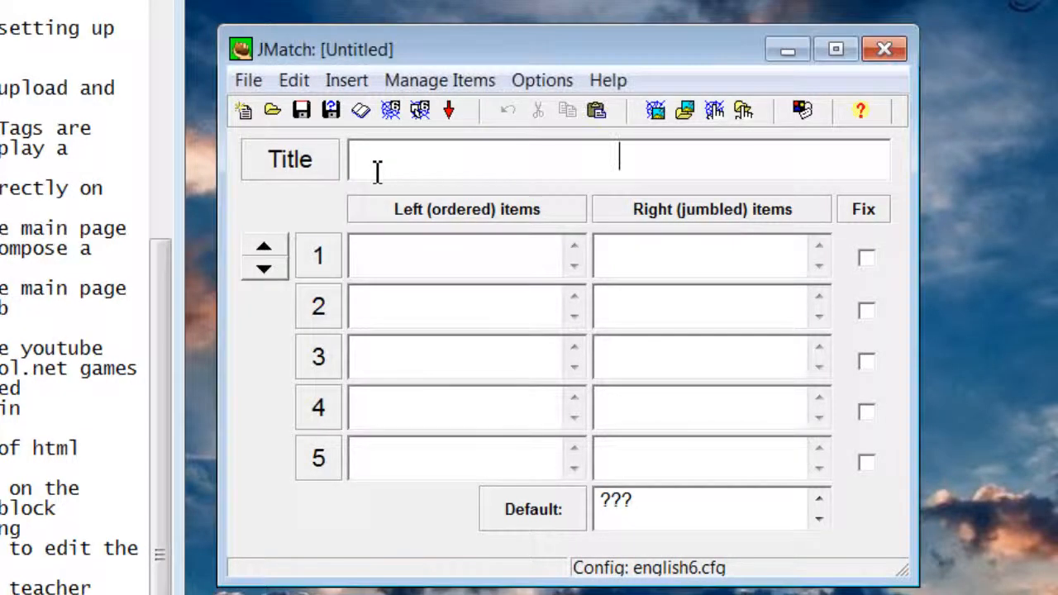
key("alt+Tab")
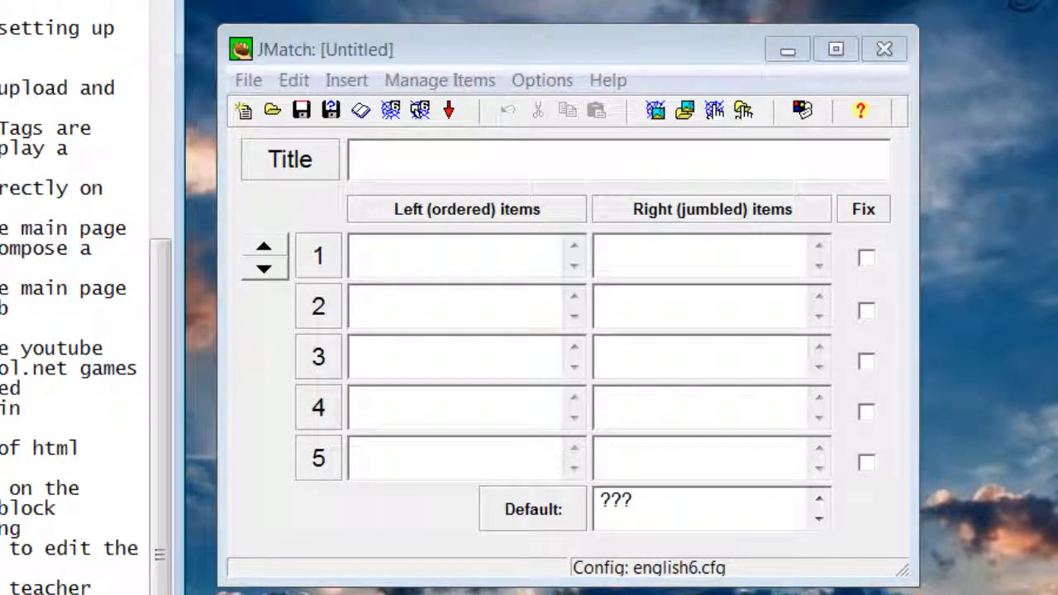
left_click(496, 160)
type("JMatch HotKeys Game")
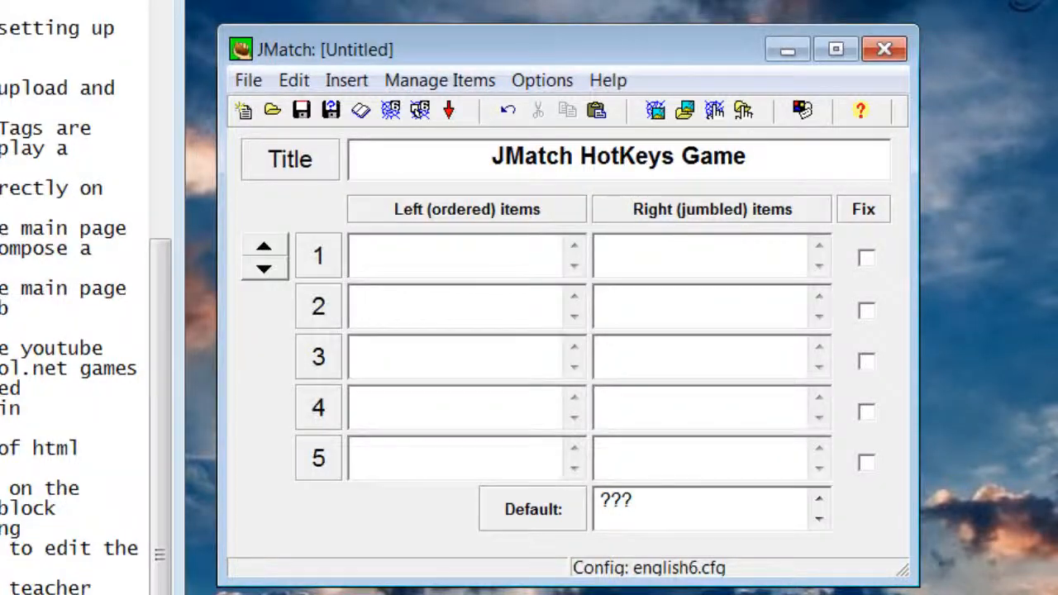
Step: Enter "copy" and "paste" as the first two left (ordered) items of the matching exercise
key("alt+Tab")
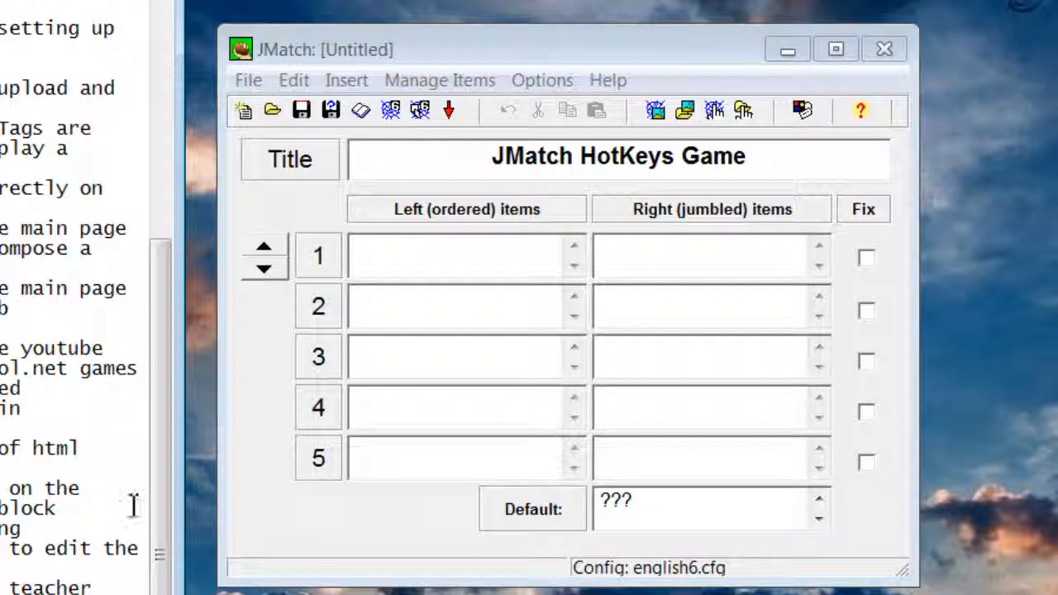
left_click(411, 270)
type("copy")
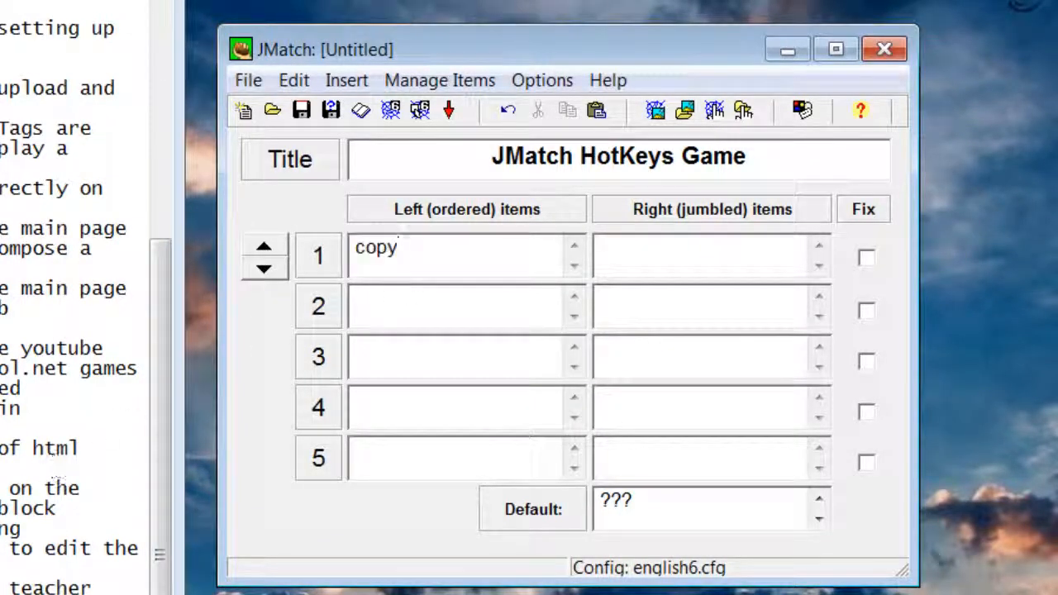
key("alt+Tab")
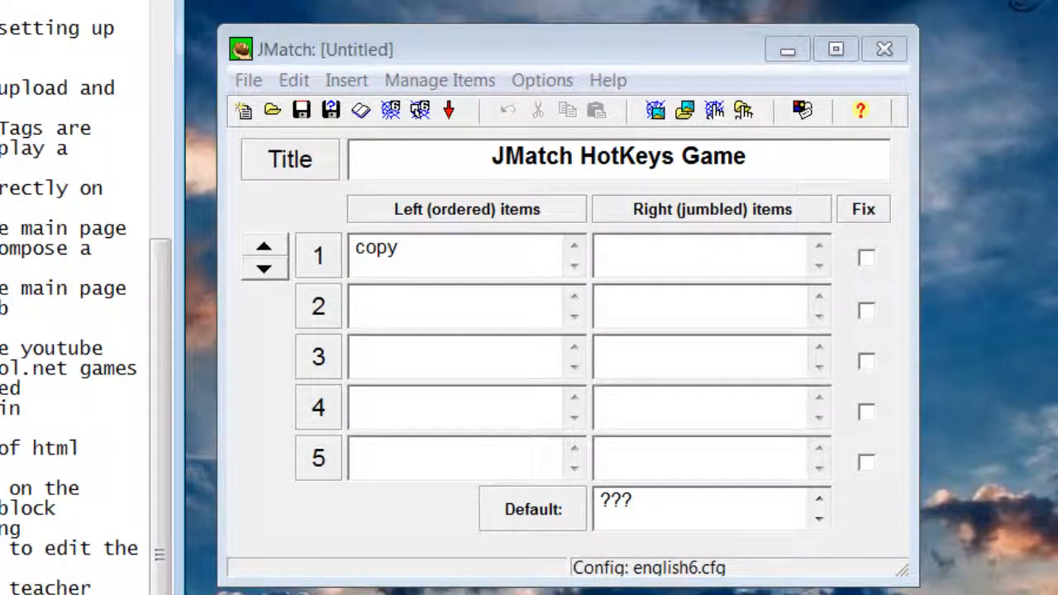
key("alt+Tab")
left_click(434, 313)
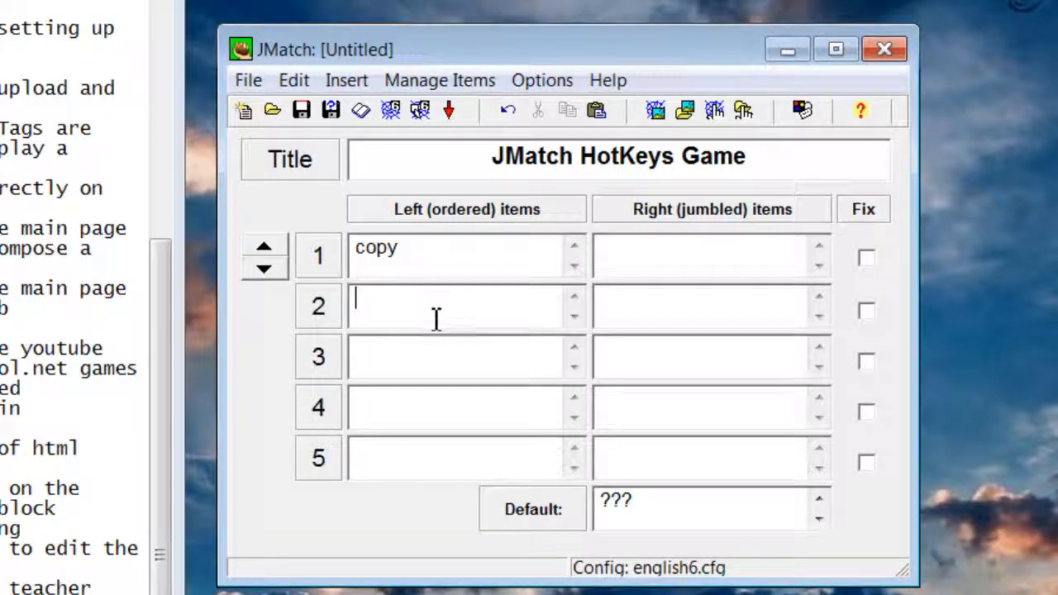
type("paste")
Step: Fill left (ordered) items 3 to 5 with "select all", "select item" and "menu"
key("alt+Tab")
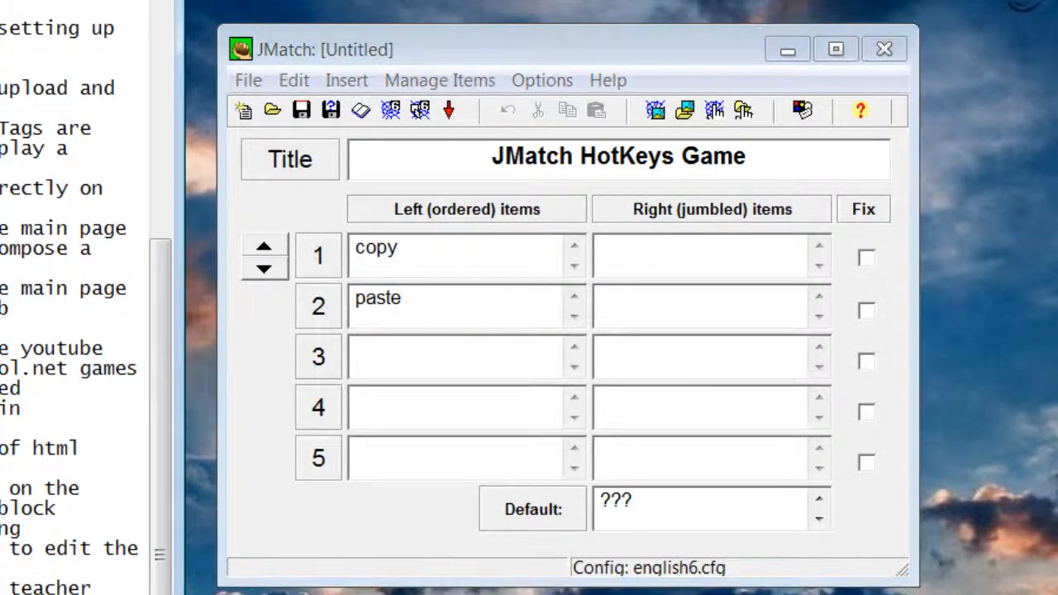
left_click(446, 363)
type("select all")
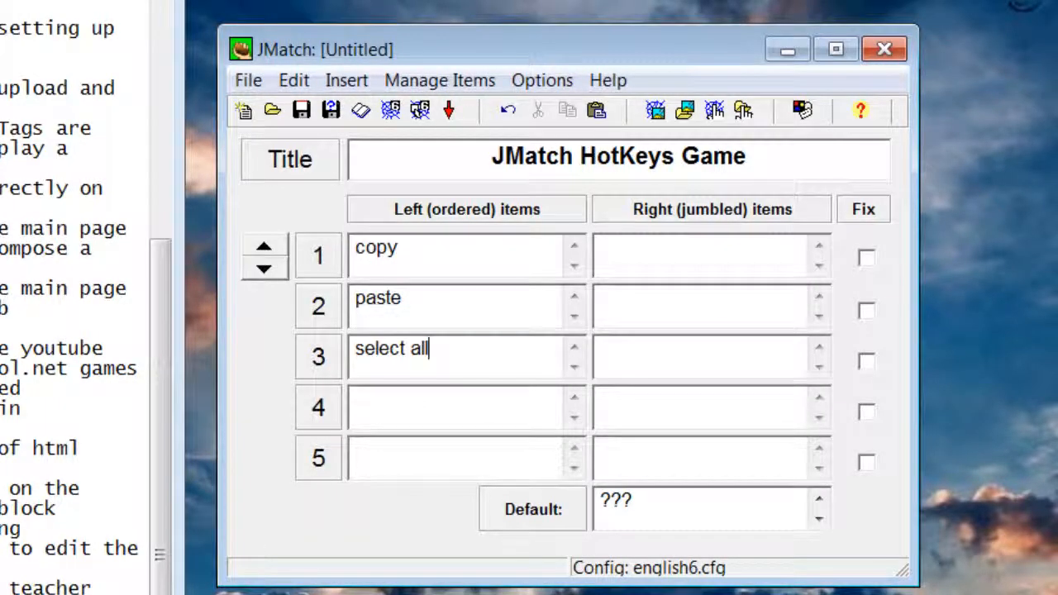
key("alt+Tab")
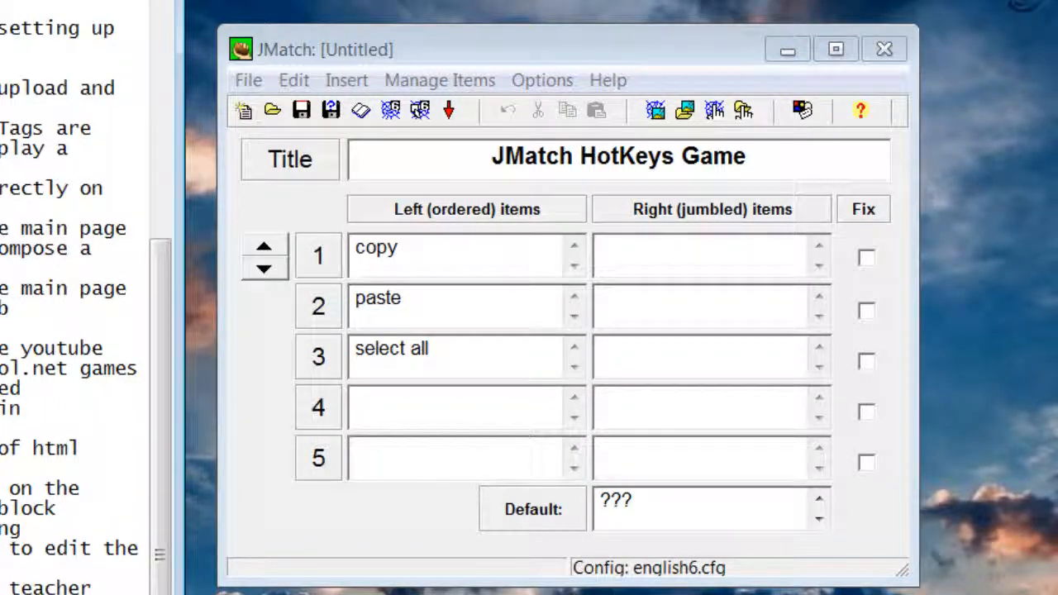
left_click(400, 406)
type("select item")
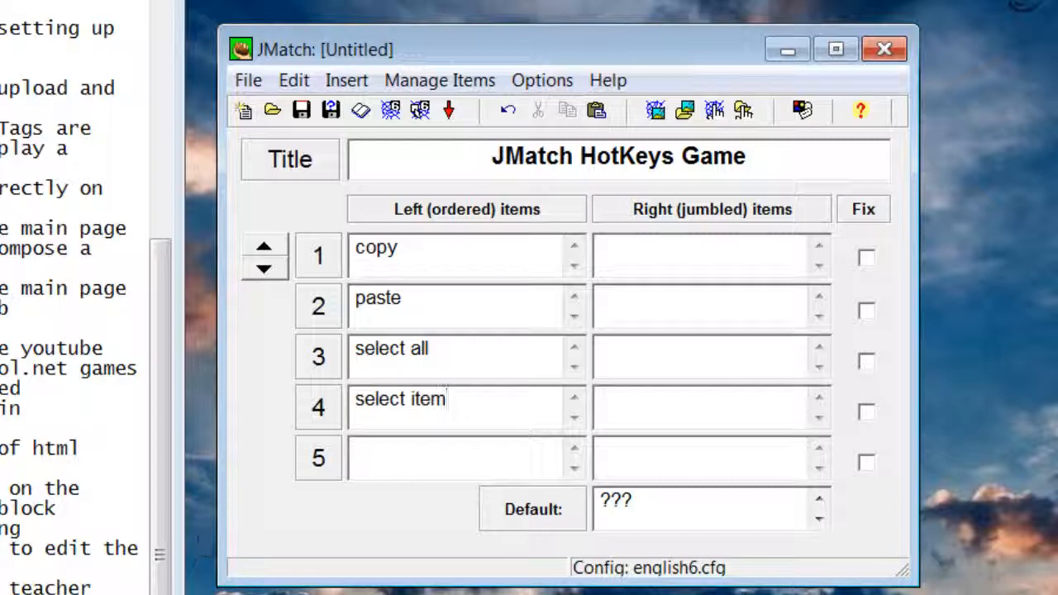
key("alt+Tab")
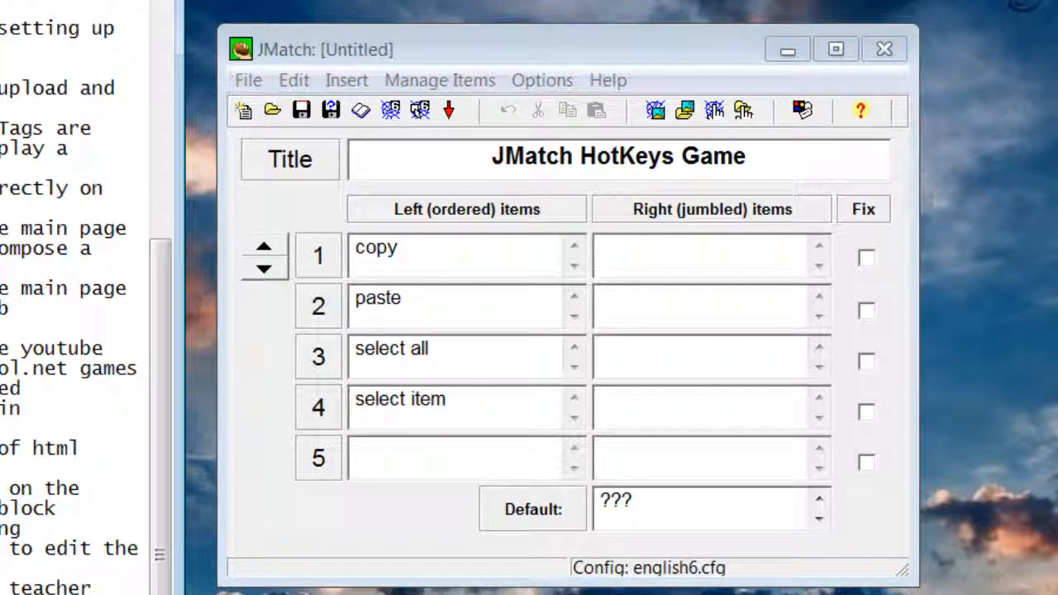
left_click(396, 472)
type("menu")
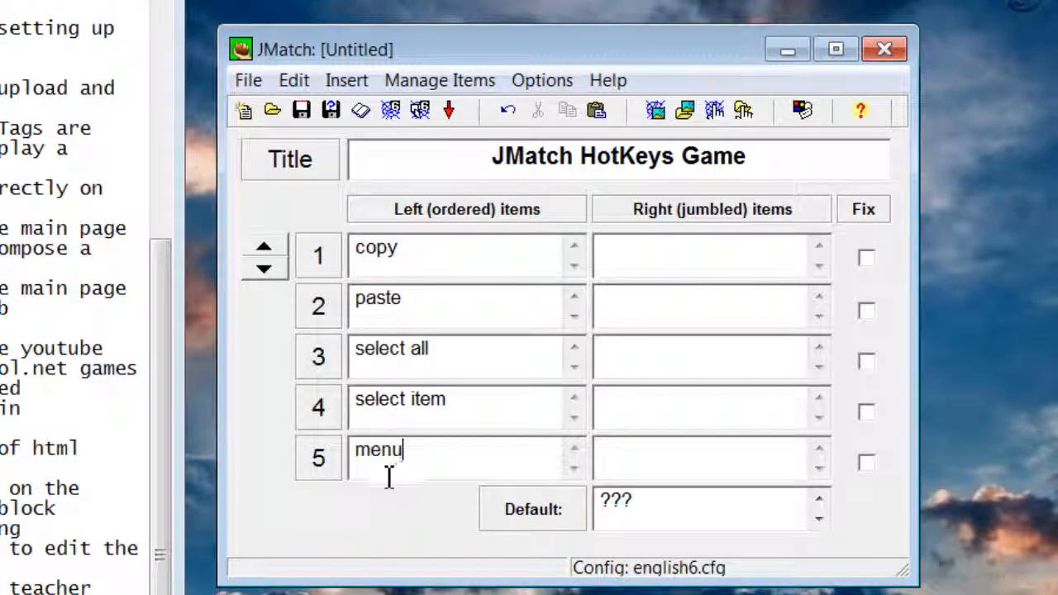
key("Tab")
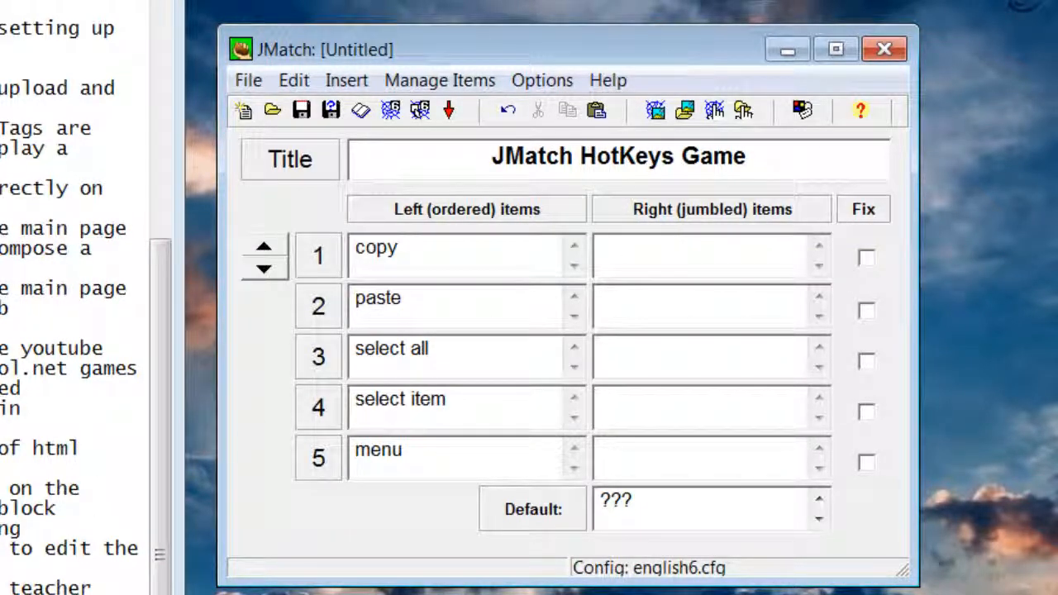
Step: Enter "ctrl-c", "ctrl-v" and "ctrl-a" as the right (jumbled) matches for copy, paste and select all
key("alt+Tab")
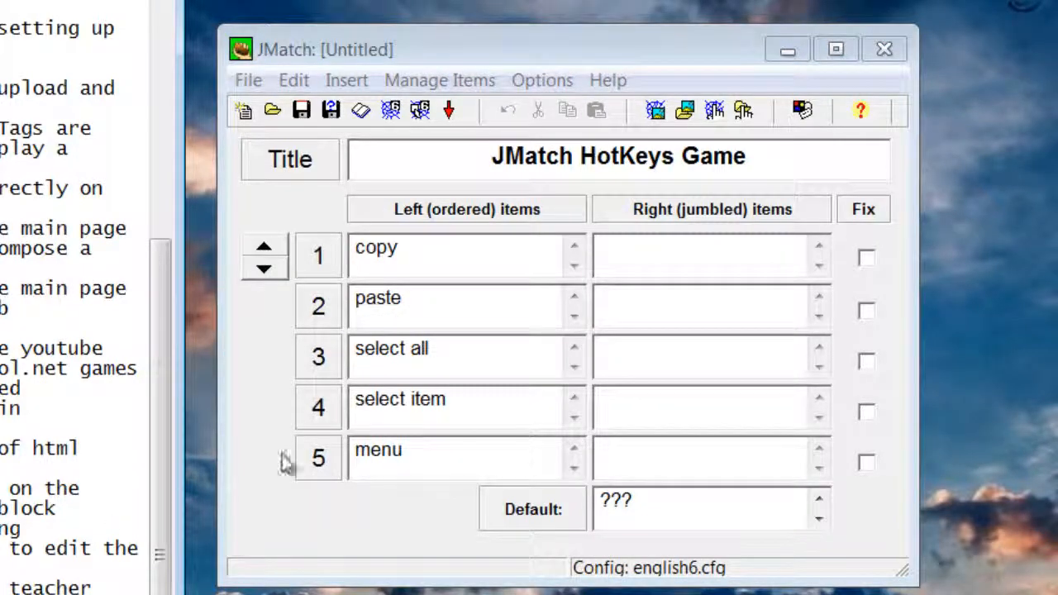
left_click(629, 268)
type("ctrl-c")
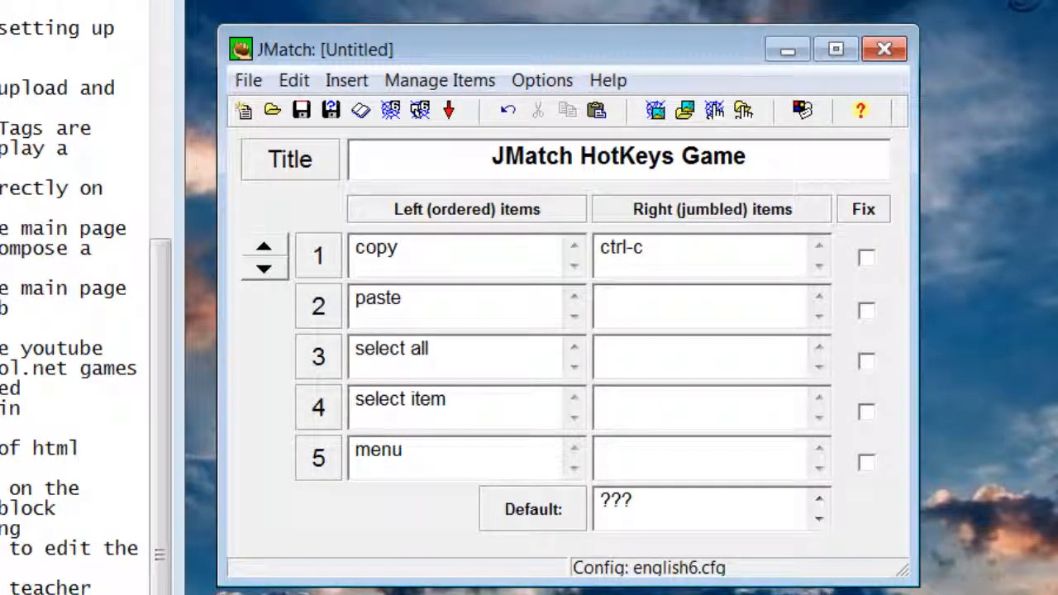
key("alt+Tab")
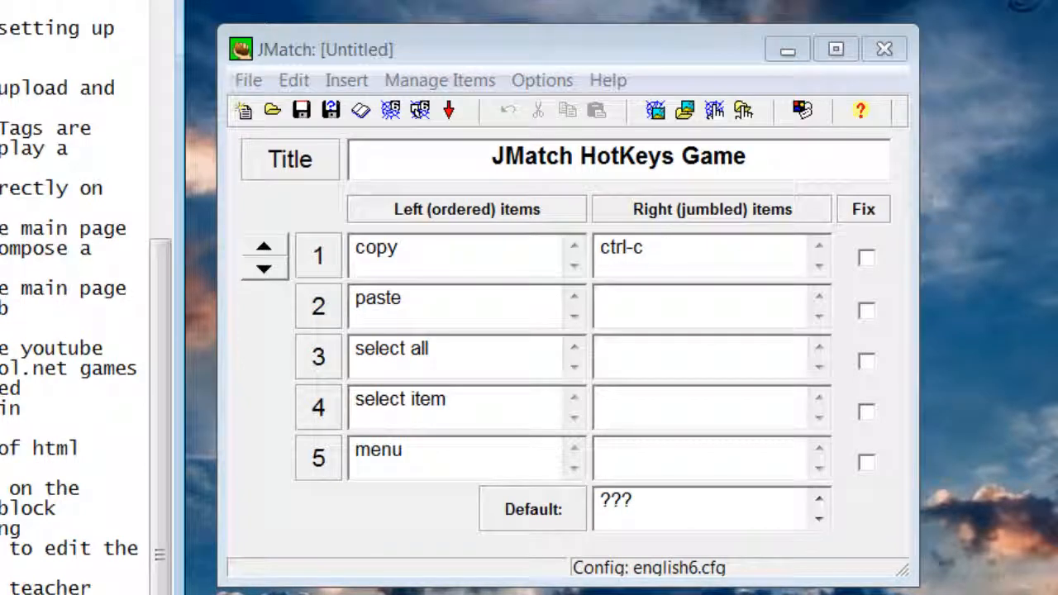
left_click(620, 311)
type("ctrl-v")
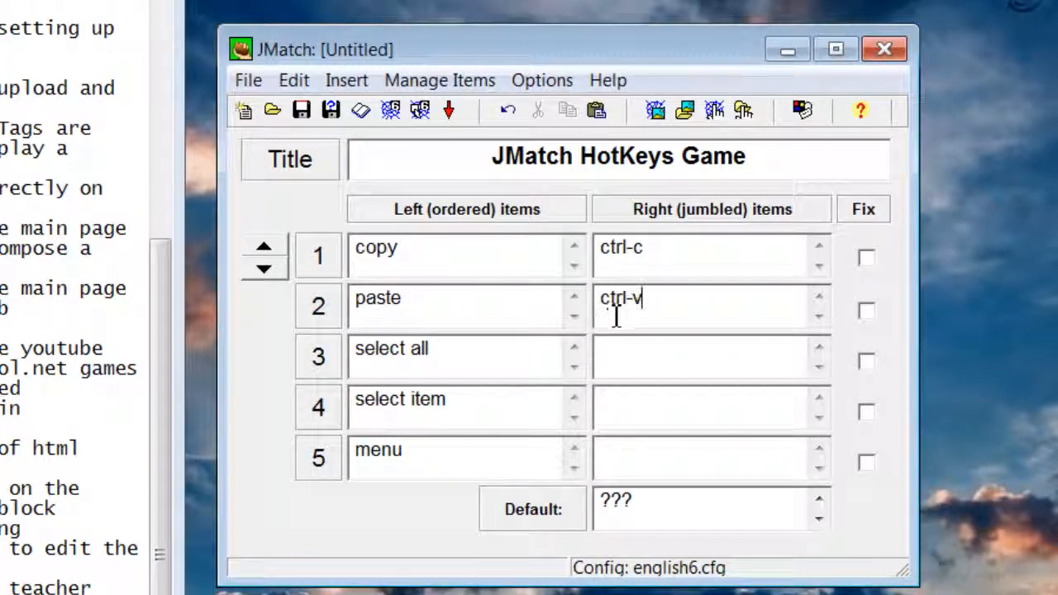
key("alt+Tab")
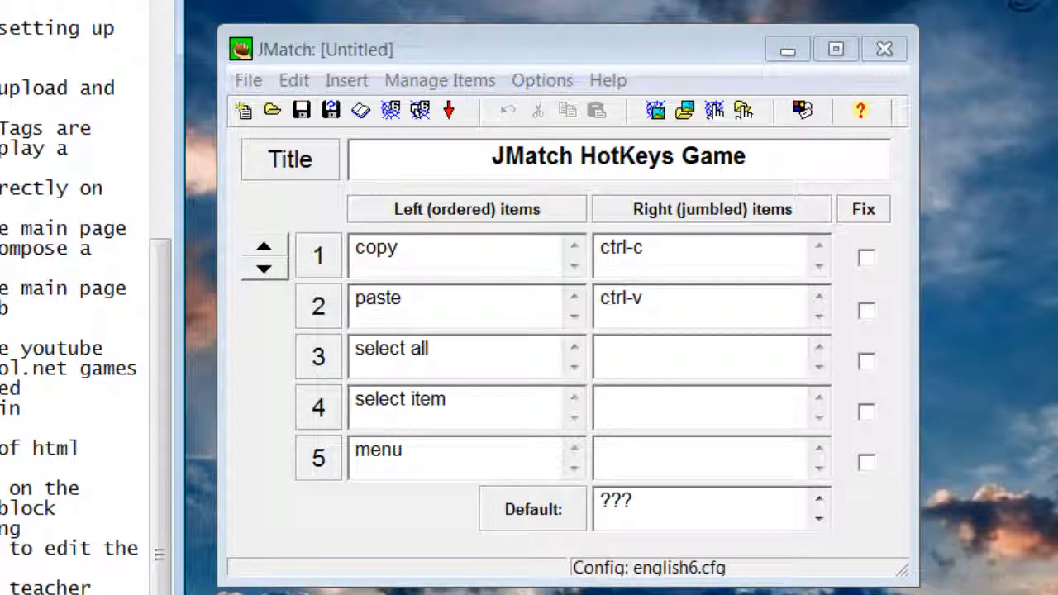
left_click(642, 369)
type("ctrl-a")
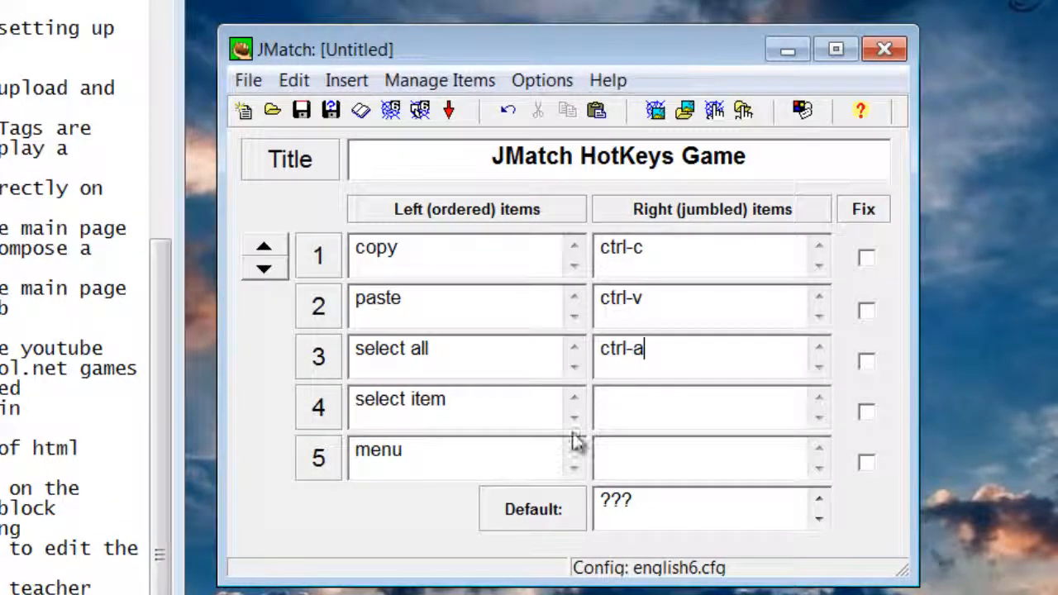
Step: Enter "left click" as the right (jumbled) match for select item and "right click" for menu
key("alt+Tab")
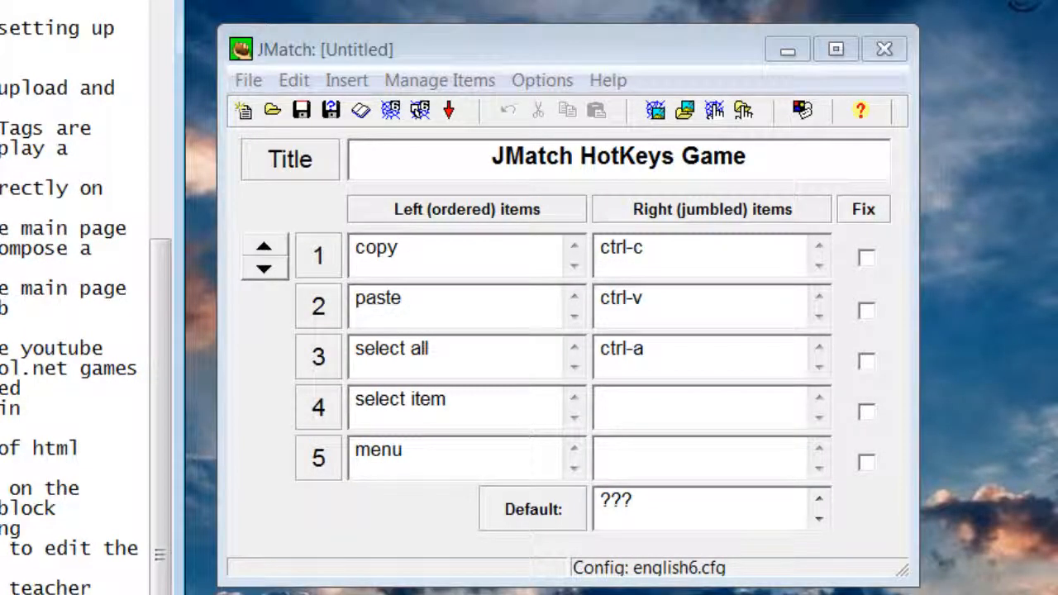
left_click(619, 425)
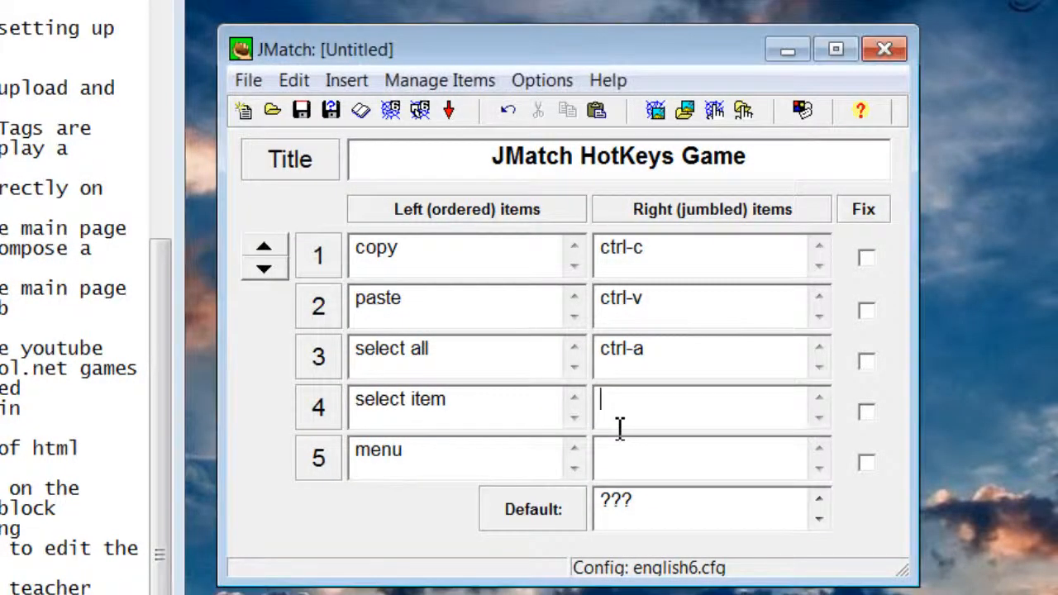
type("left click")
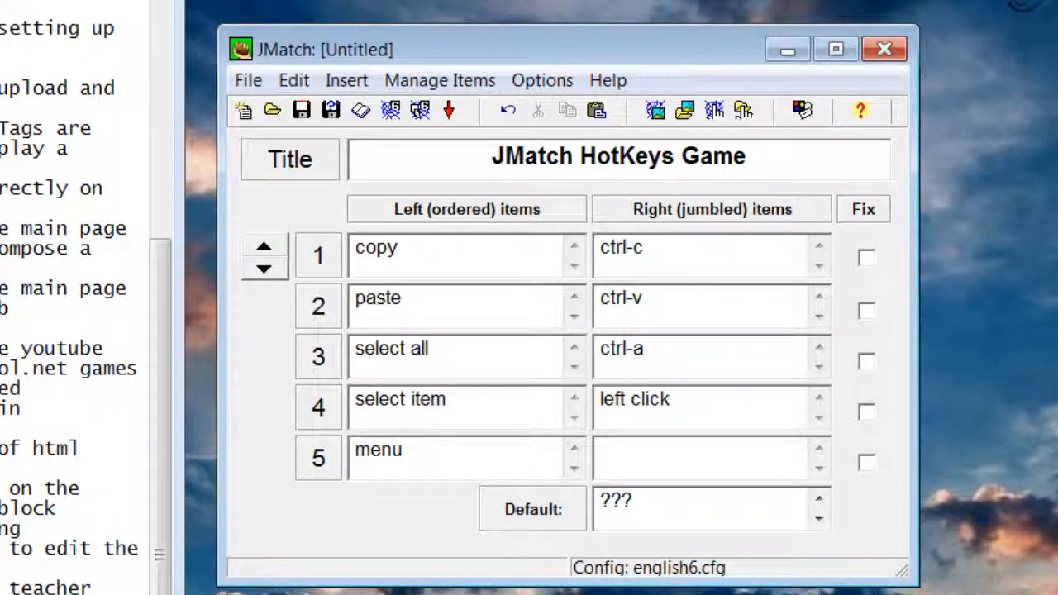
key("alt+Tab")
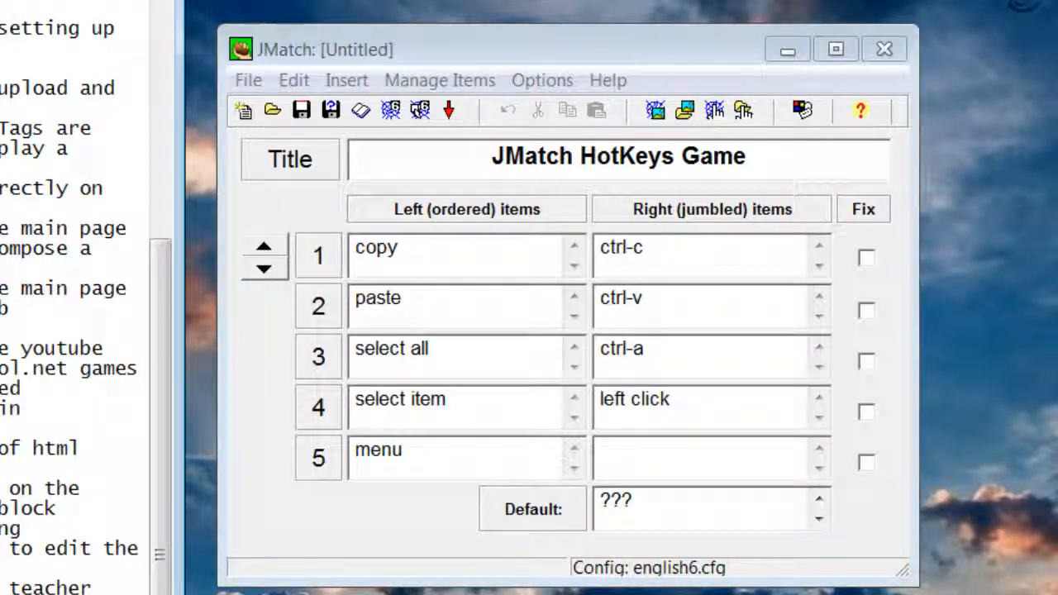
left_click(637, 465)
type("right click")
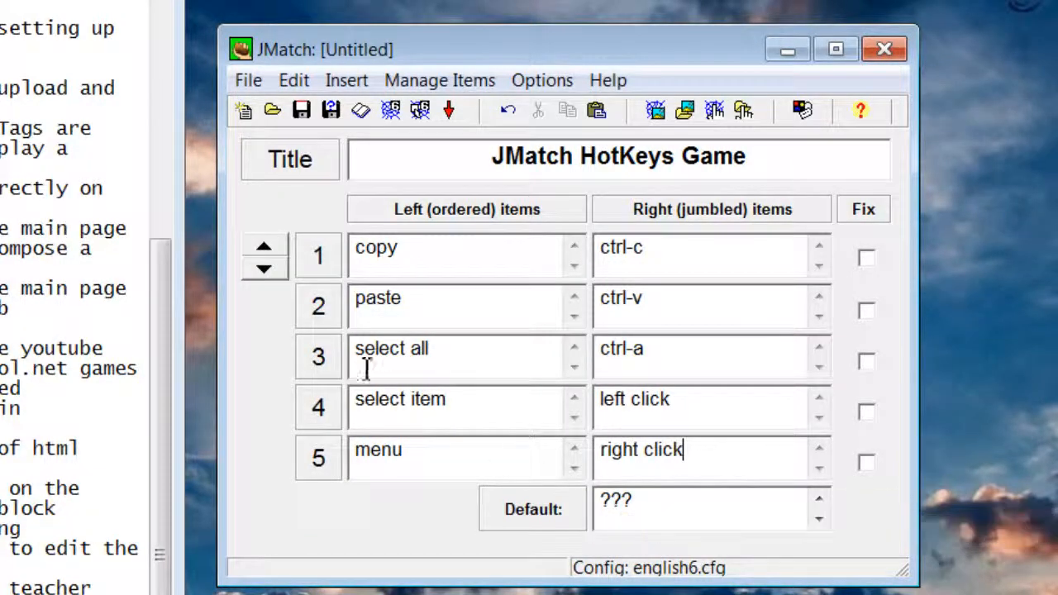
left_click(274, 247)
left_click(270, 276)
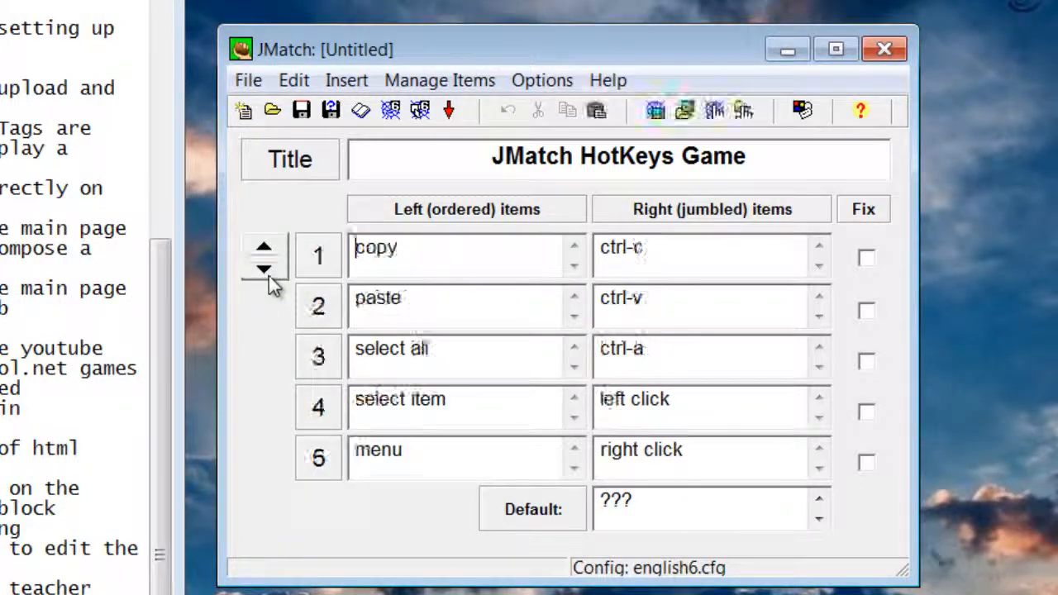
Step: In the output configuration, exclude the "Next Exercise" and "Go to Contents" navigation buttons from the exercise
left_click(542, 80)
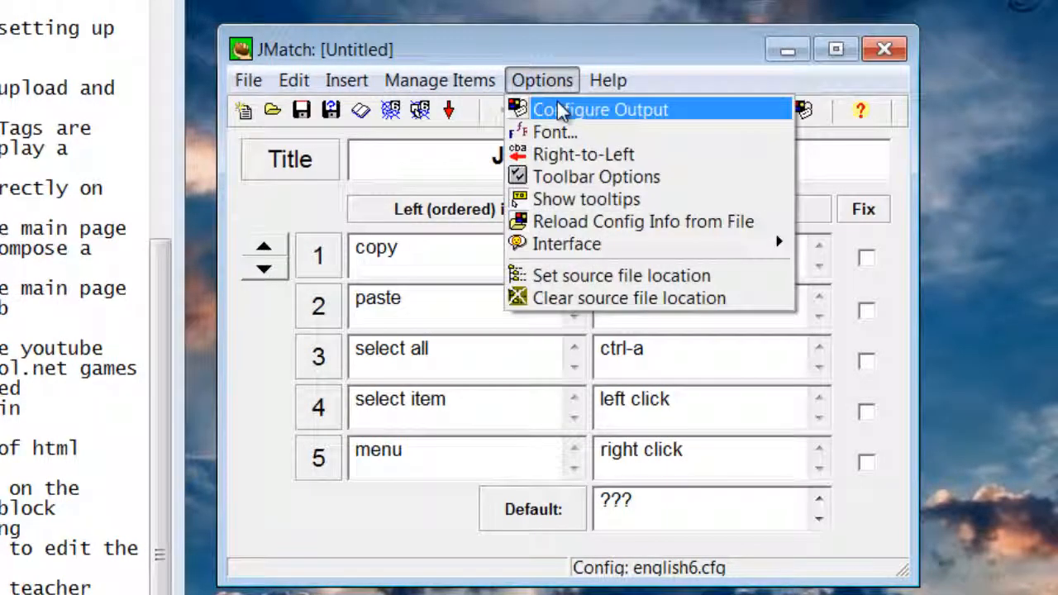
left_click(560, 110)
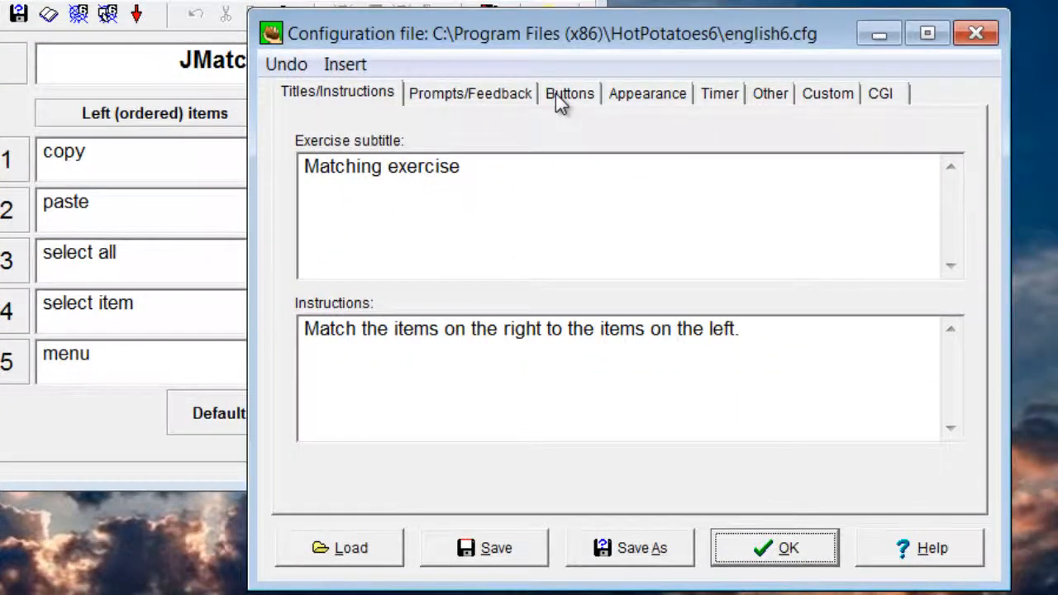
left_click(562, 93)
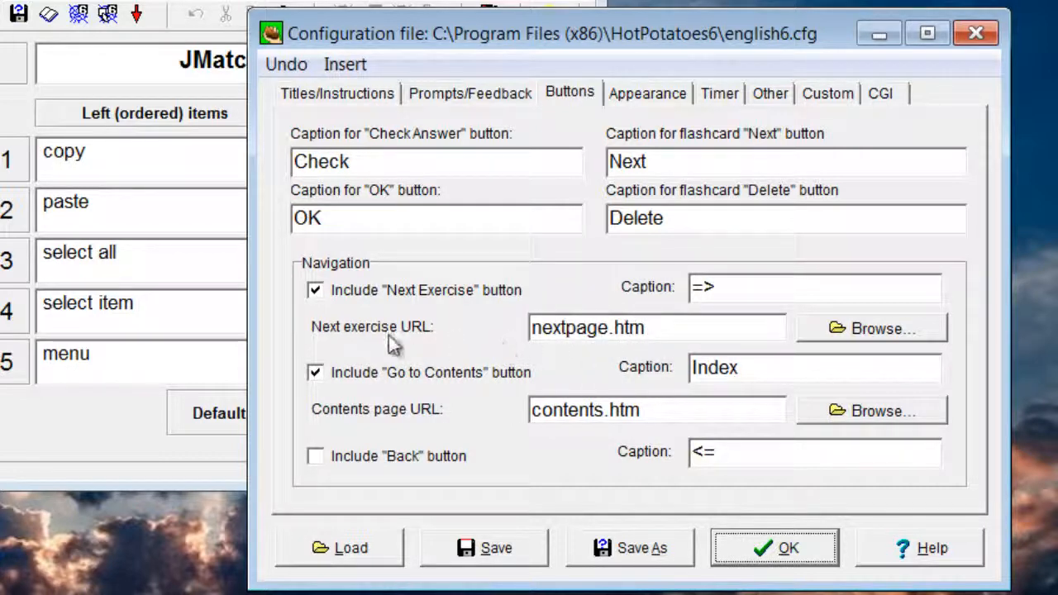
left_click(315, 290)
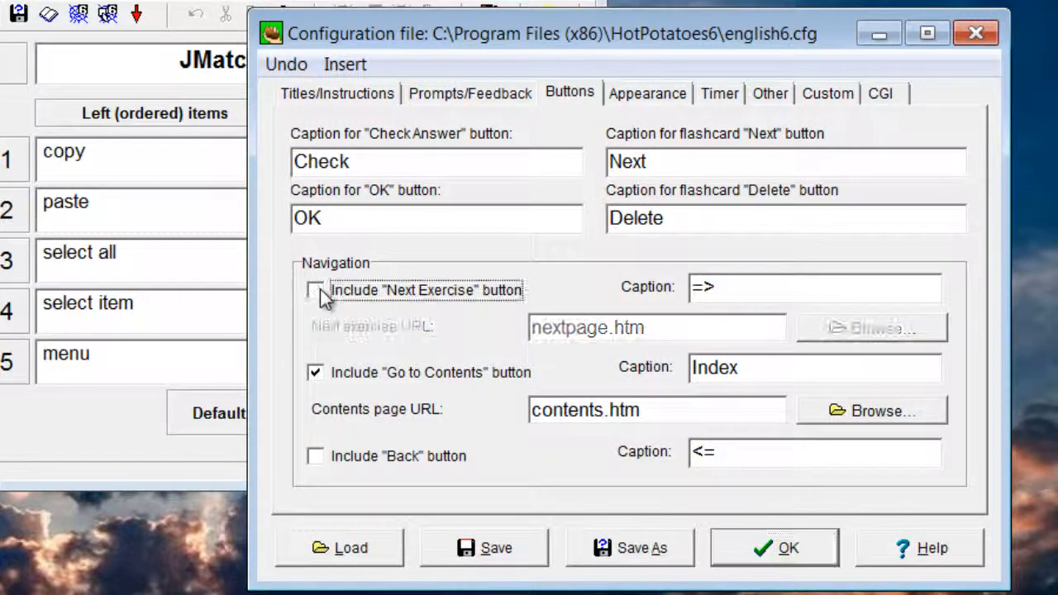
left_click(315, 374)
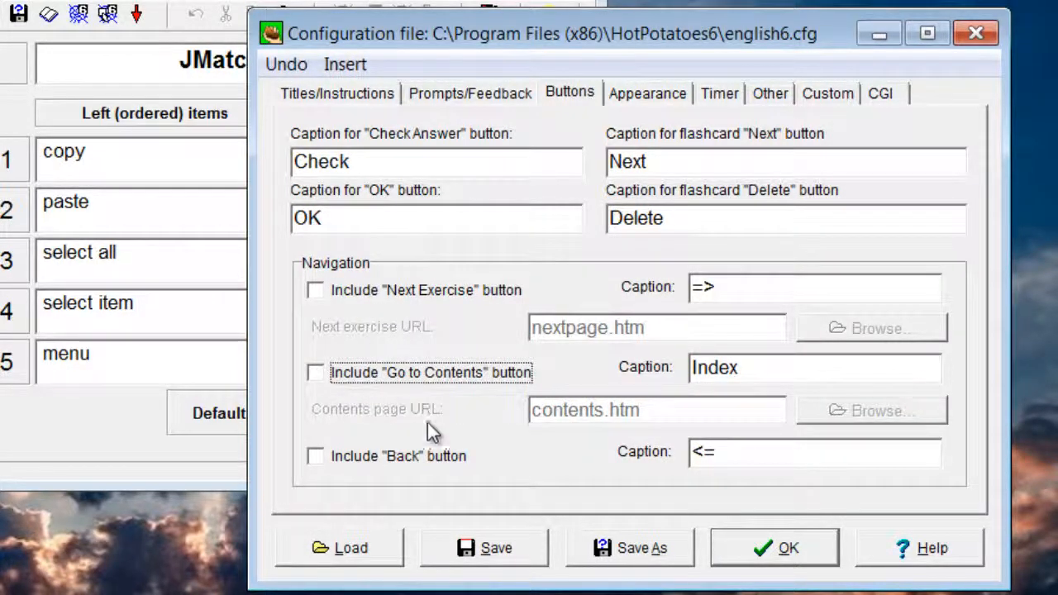
Step: Review the appearance settings, raise the exercise's time limit by one minute, and accept the output configuration
left_click(671, 102)
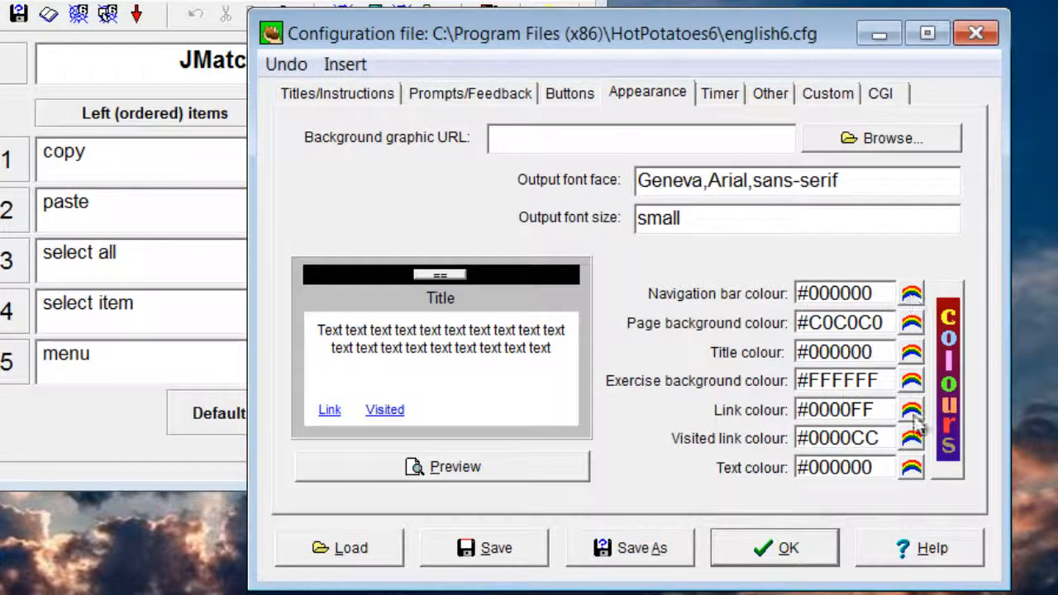
left_click(716, 94)
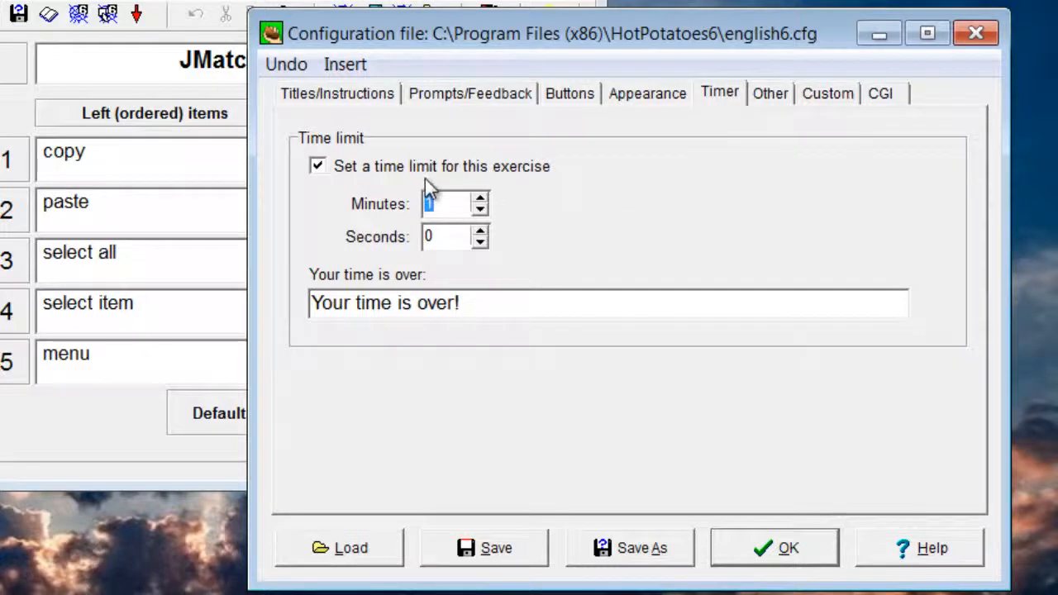
left_click(480, 199)
left_click(792, 550)
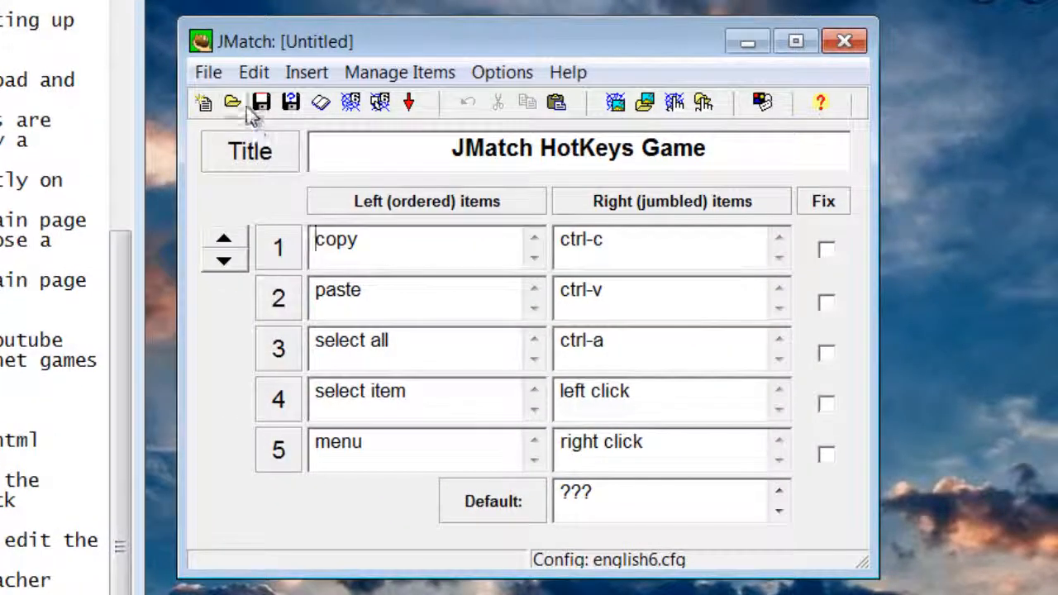
Step: Export the exercise as a drag/drop format web page named "JMatch_HotKeys_Game" in Downloads, without viewing or uploading it
left_click(217, 73)
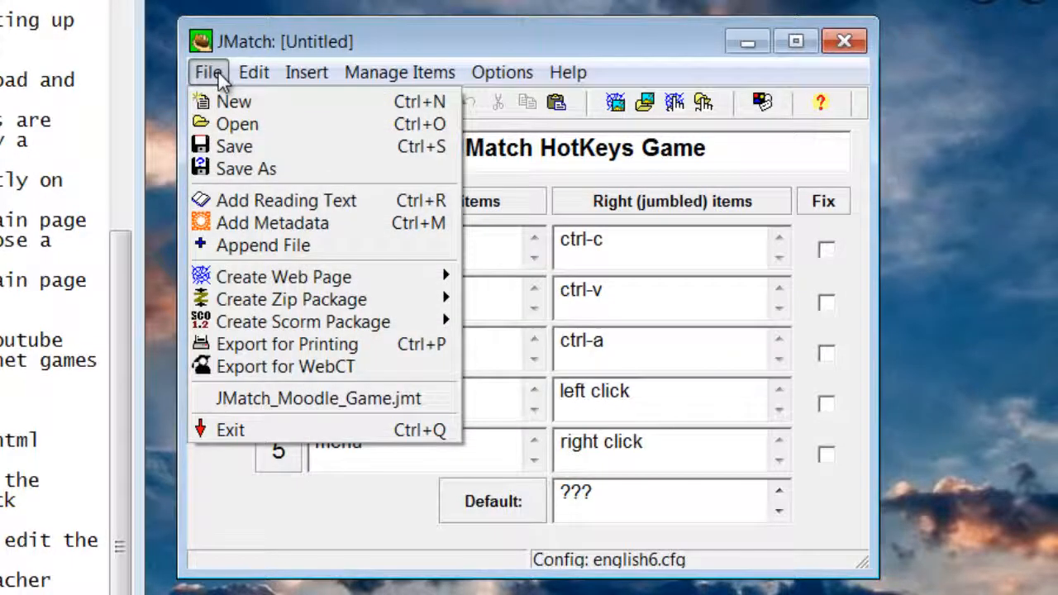
mouse_move(373, 279)
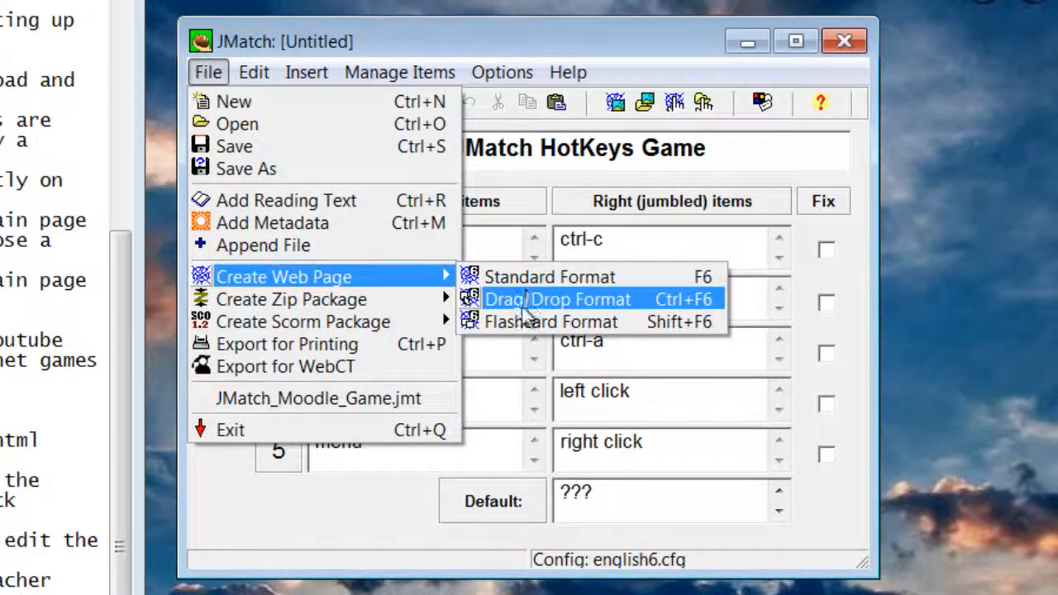
left_click(599, 299)
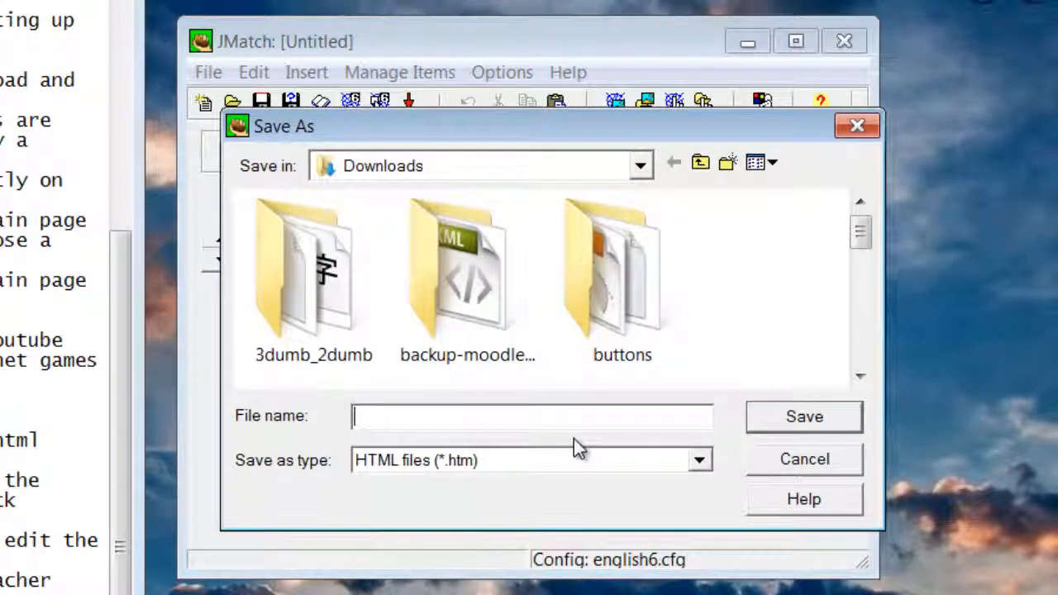
type("JMatch_HotKeys_Game")
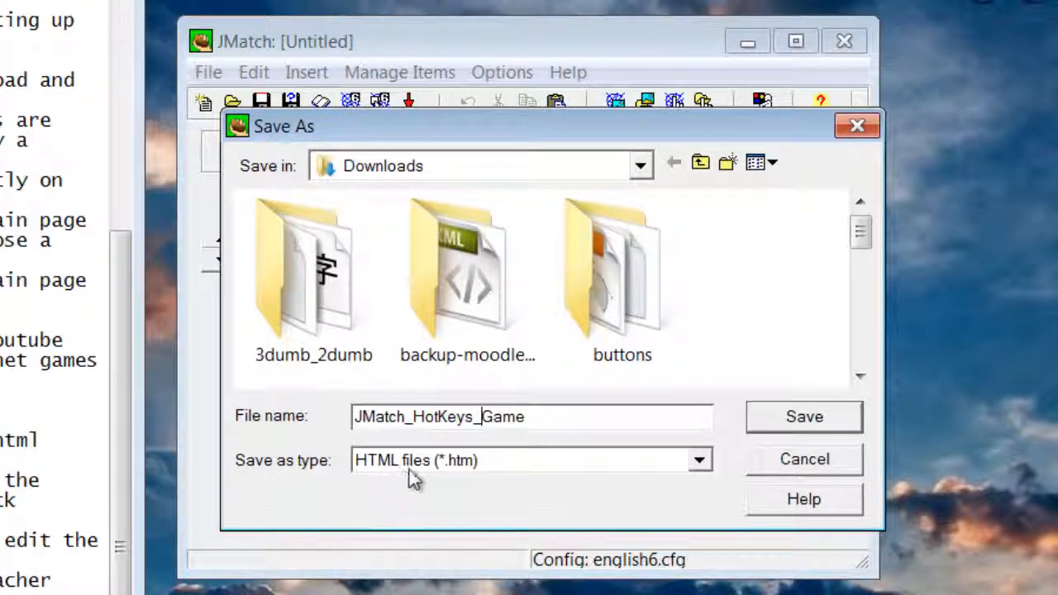
left_click(799, 419)
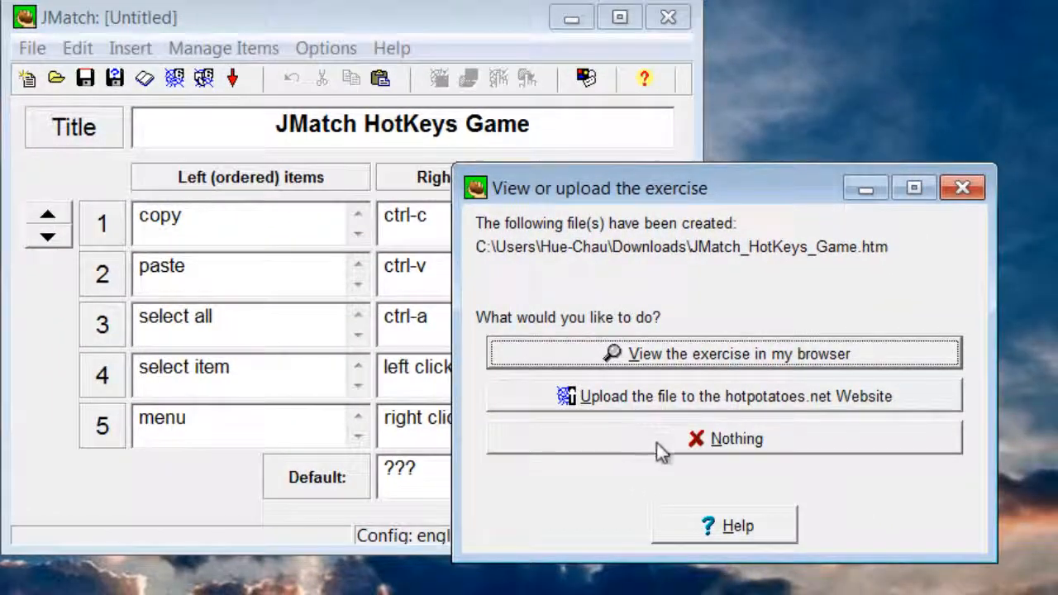
left_click(742, 444)
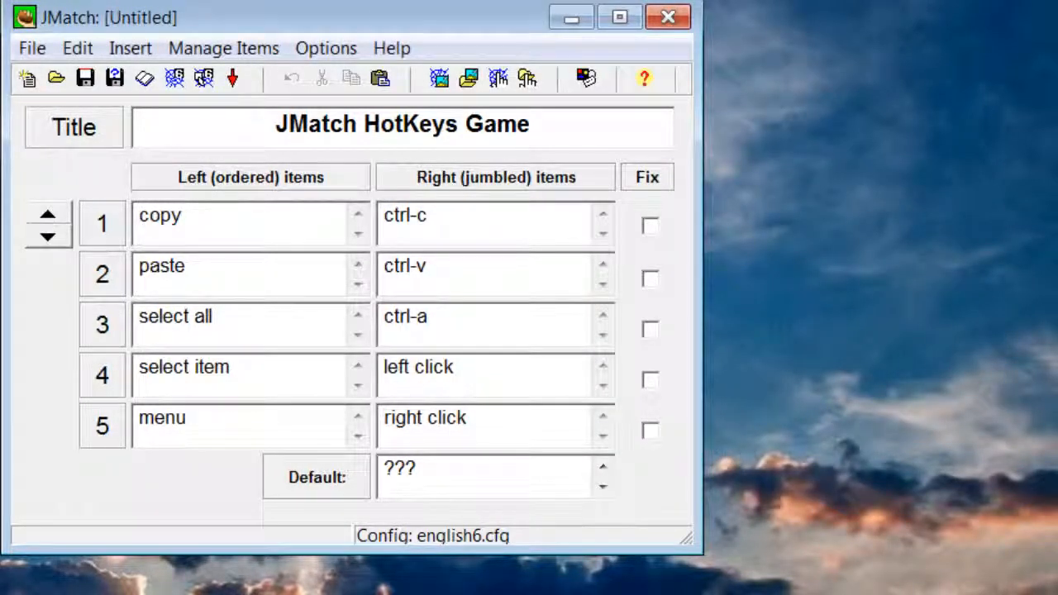
Step: Switch to the Moodle course in Firefox and add a "Link to a file or web site" resource to the "add game" topic
left_click(572, 18)
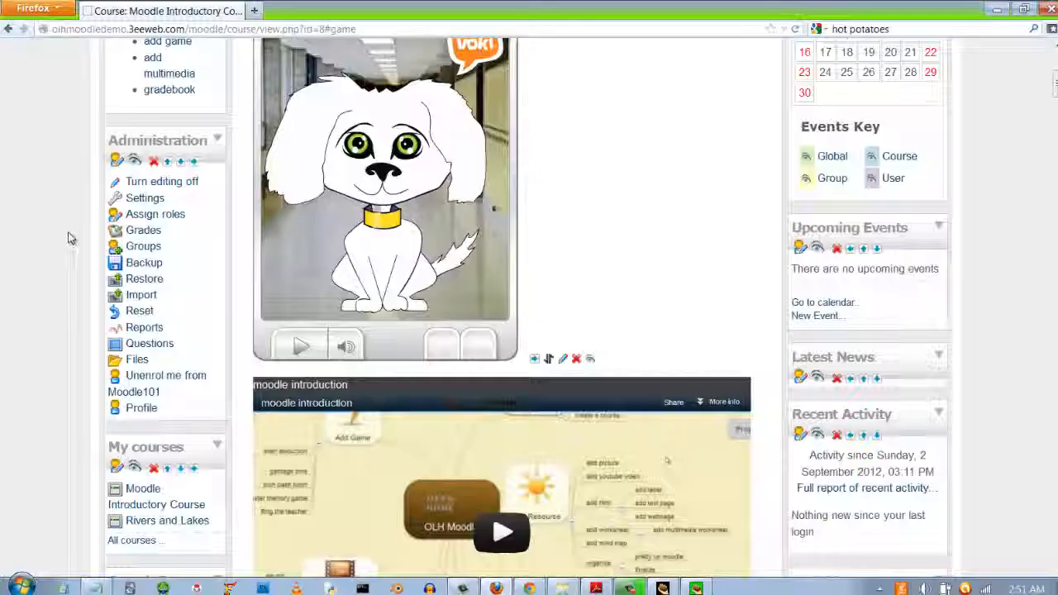
scroll(71, 238, "up", 5)
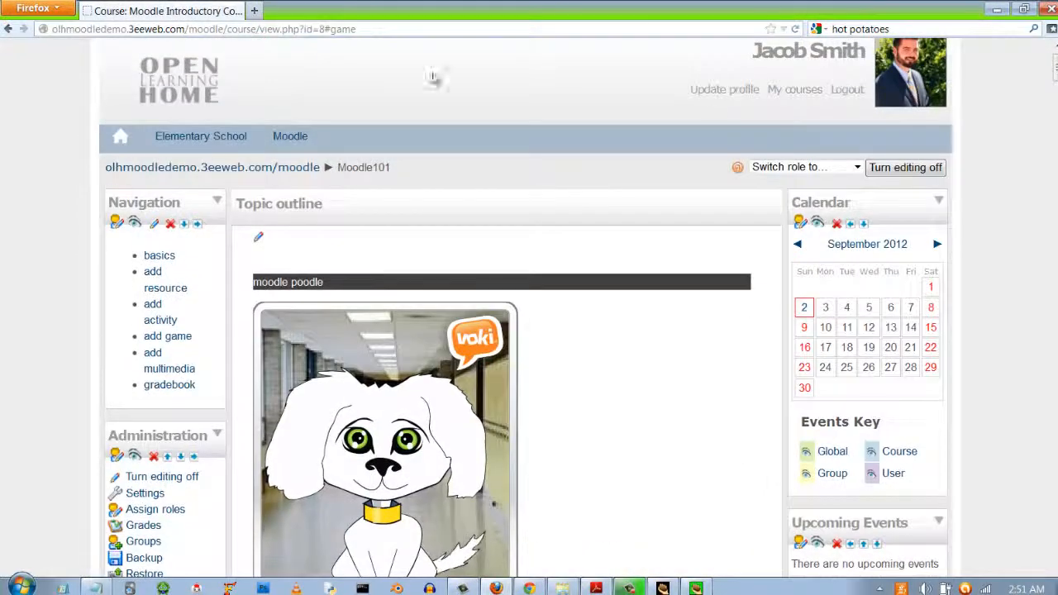
scroll(814, 166, "up", 1)
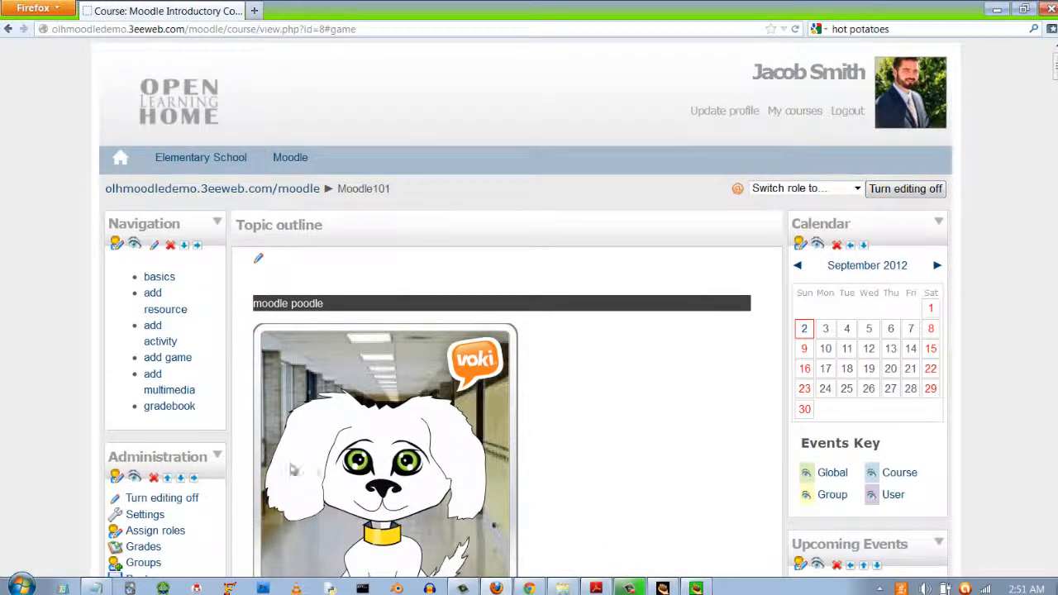
left_click(170, 362)
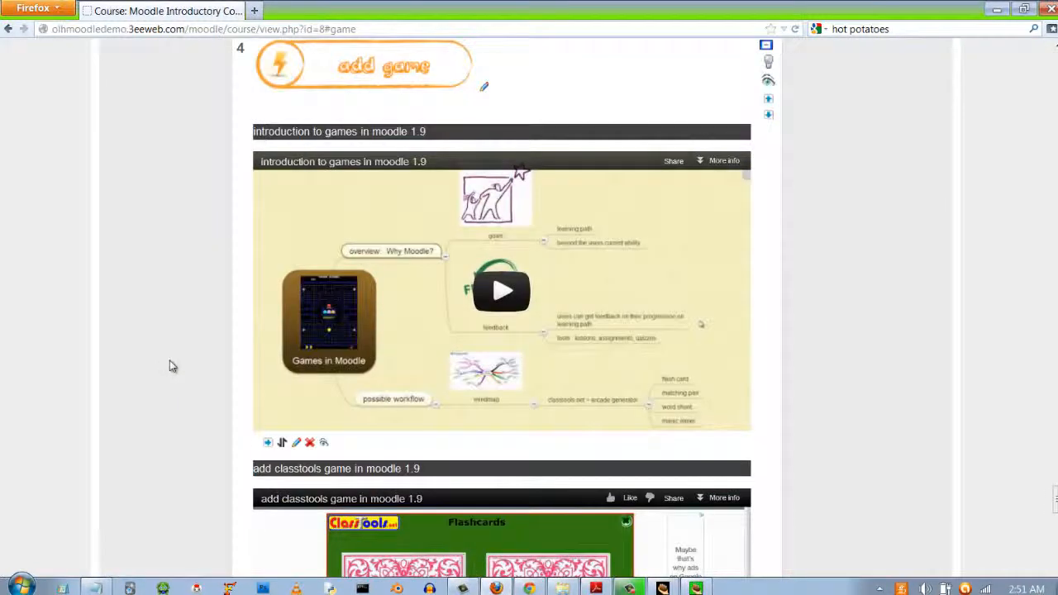
scroll(169, 366, "down", 10)
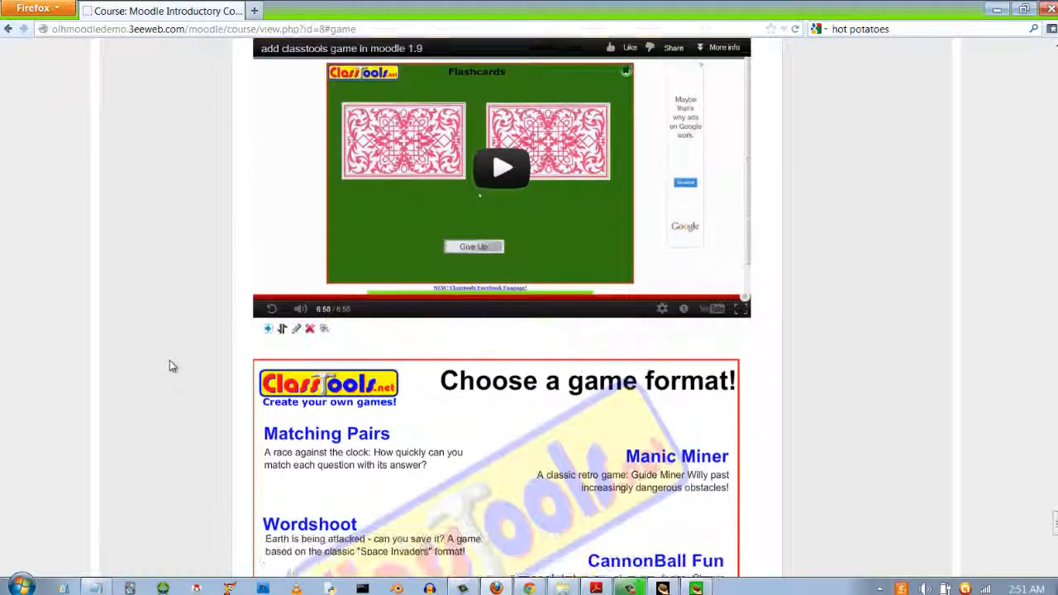
scroll(169, 366, "down", 5)
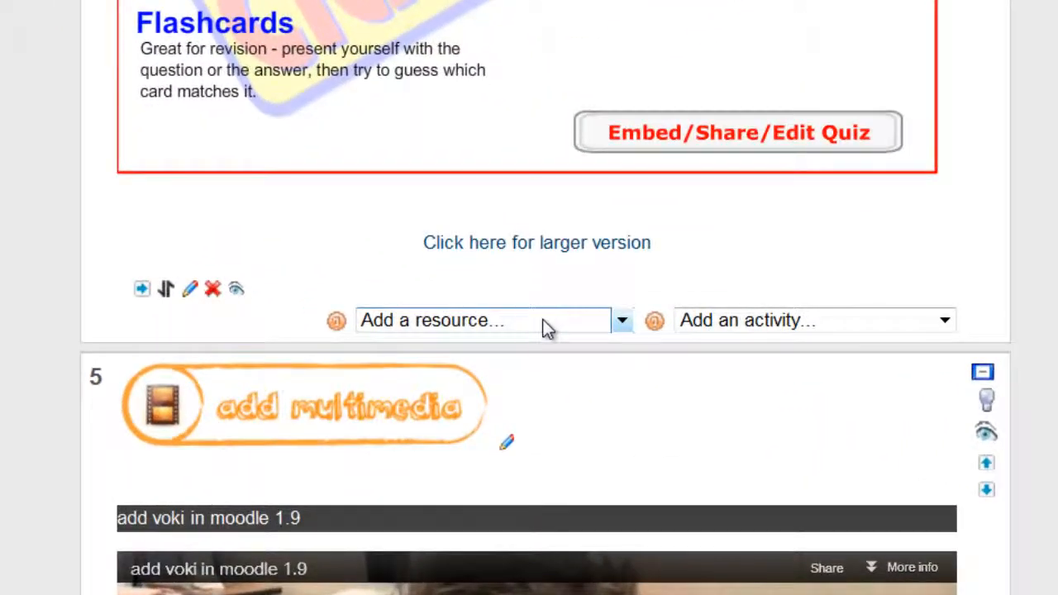
left_click(541, 321)
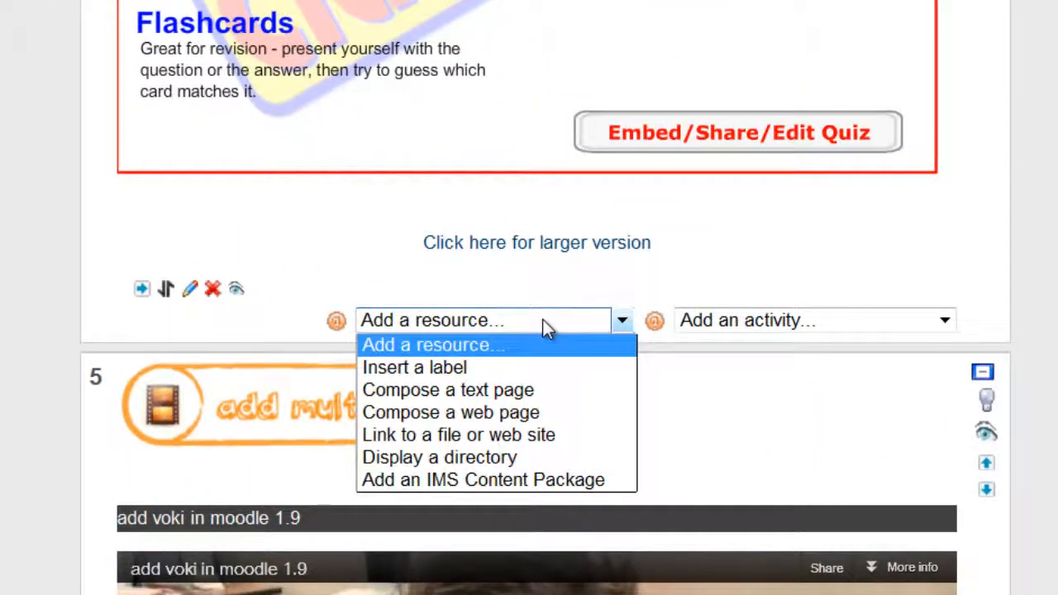
left_click(528, 442)
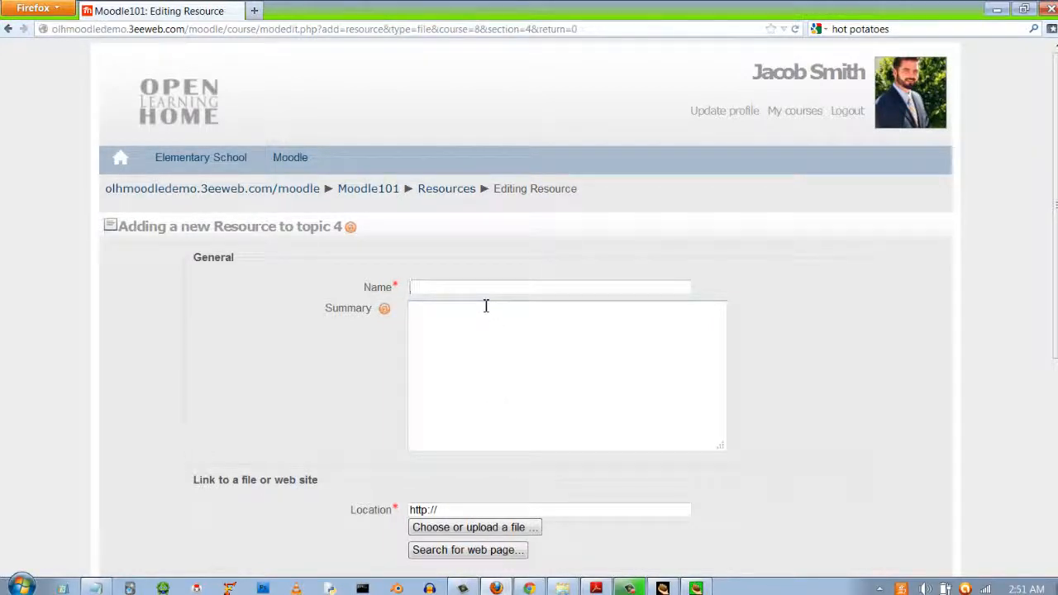
Step: Enter "JMatch HotKeys Game" as both the name and the summary of the new resource
type("JMatch HotKeys Game")
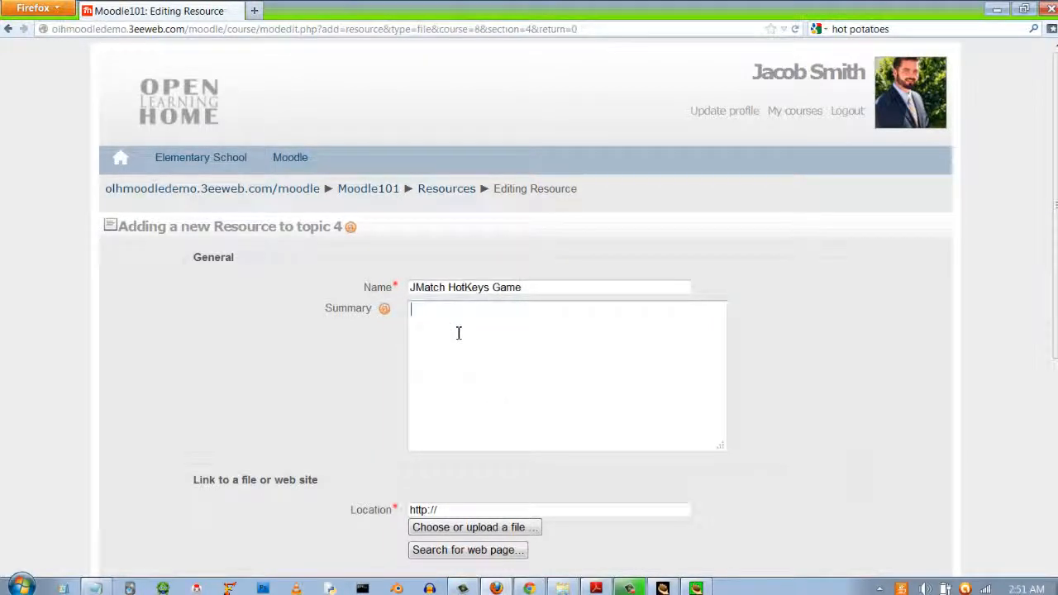
left_click(462, 353)
type("JMatch HotKeys Game")
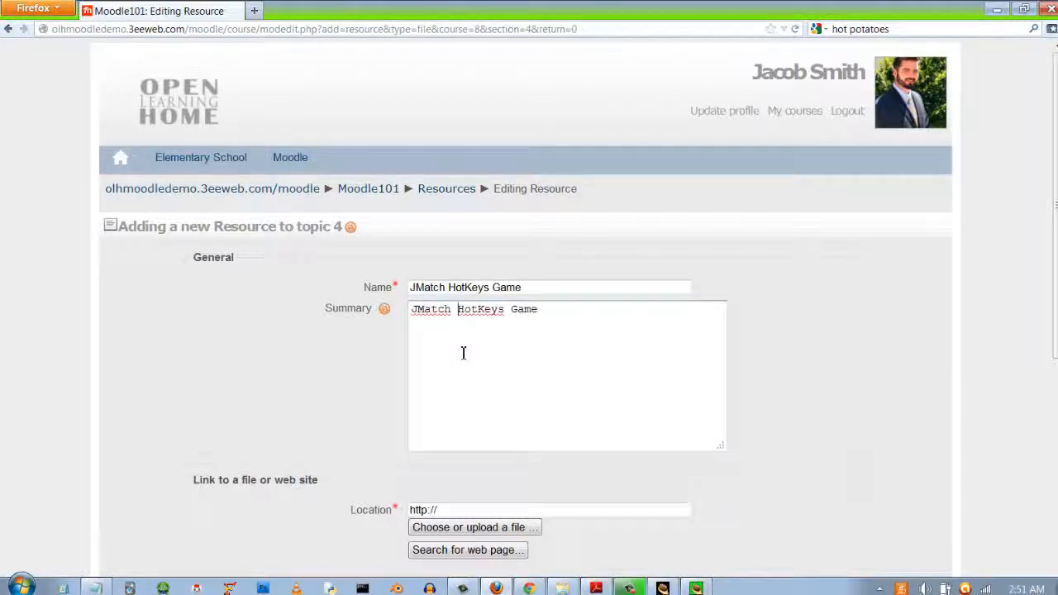
Step: From the resource's file location, open the course files and create a folder named "hot_potatoes"
scroll(479, 381, "down", 3)
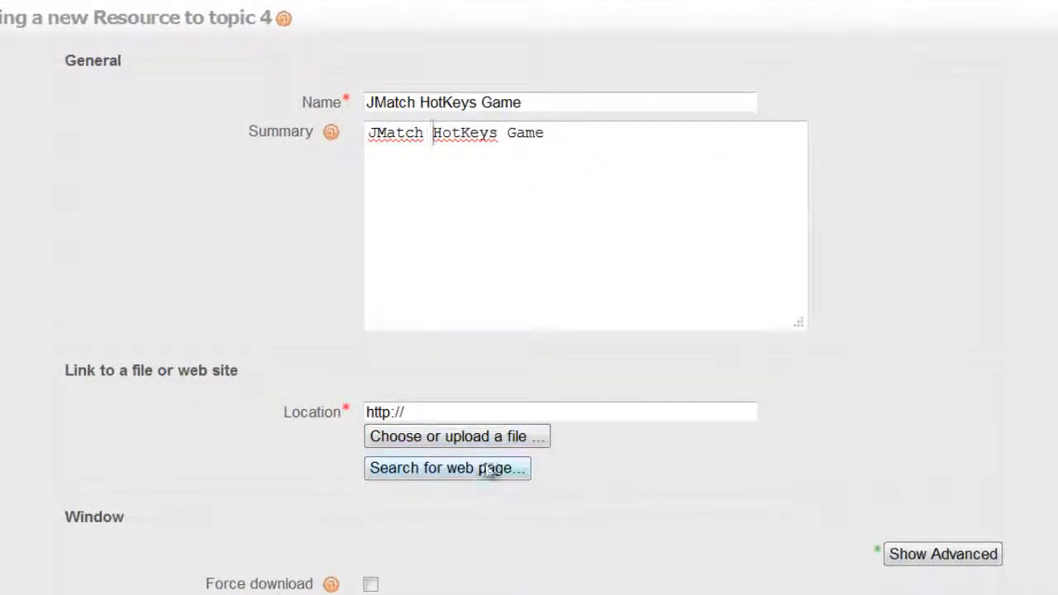
left_click(488, 446)
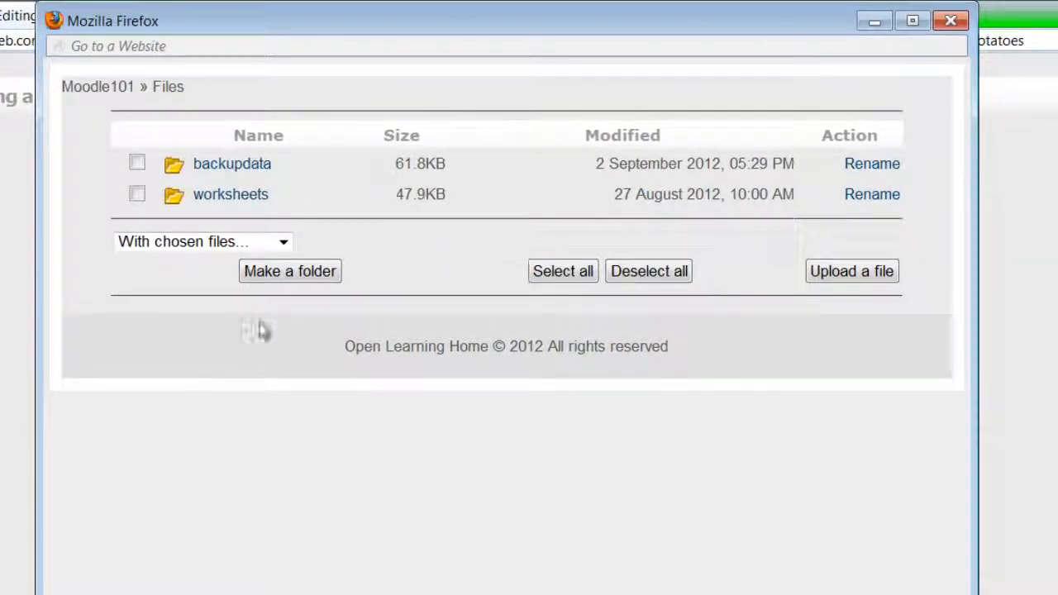
left_click(286, 278)
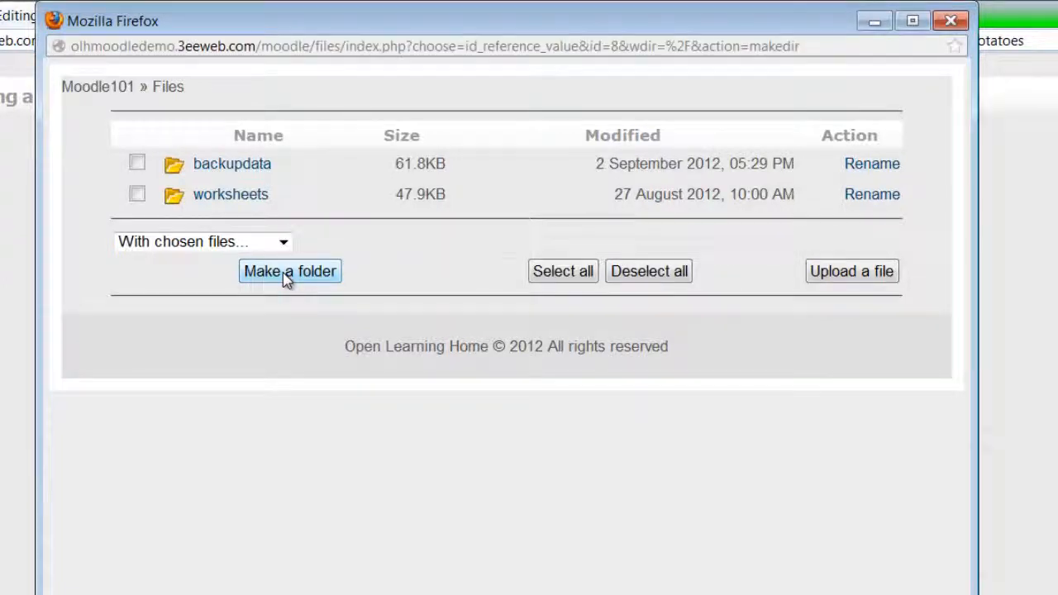
left_click(300, 179)
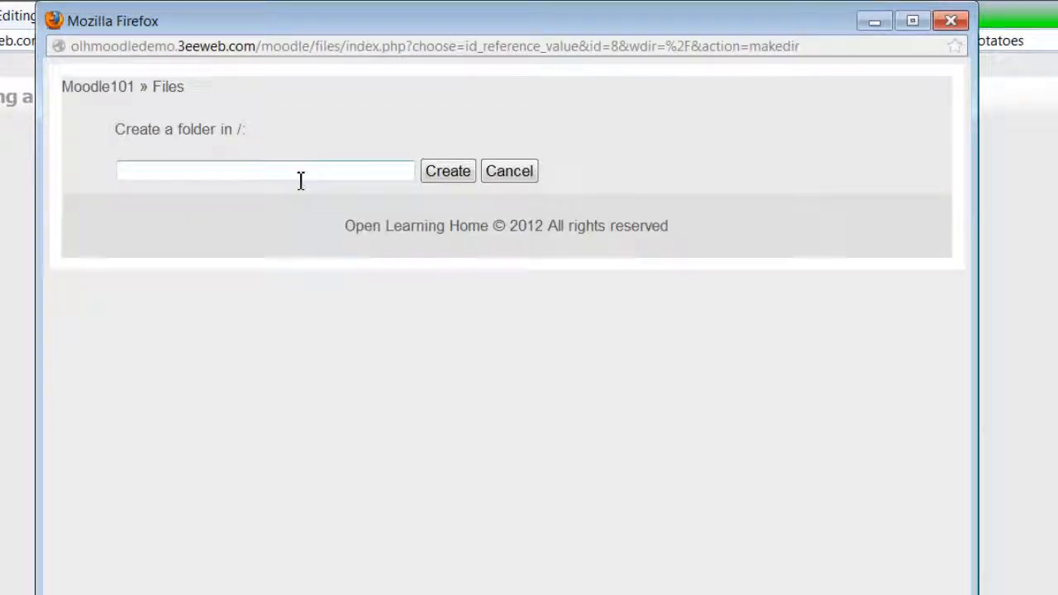
type("ho")
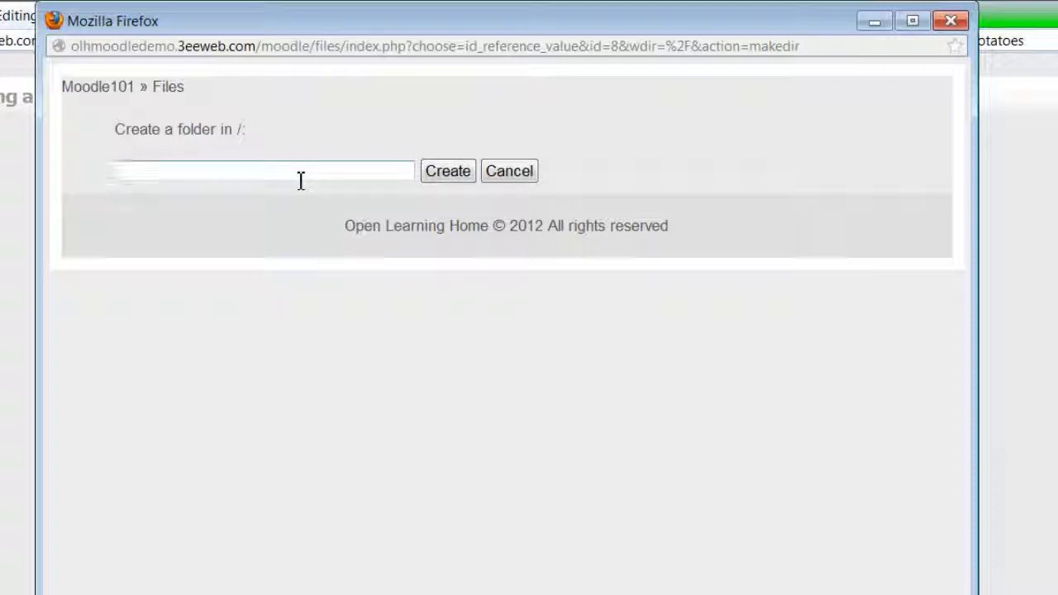
left_click(301, 179)
type("hotpotat")
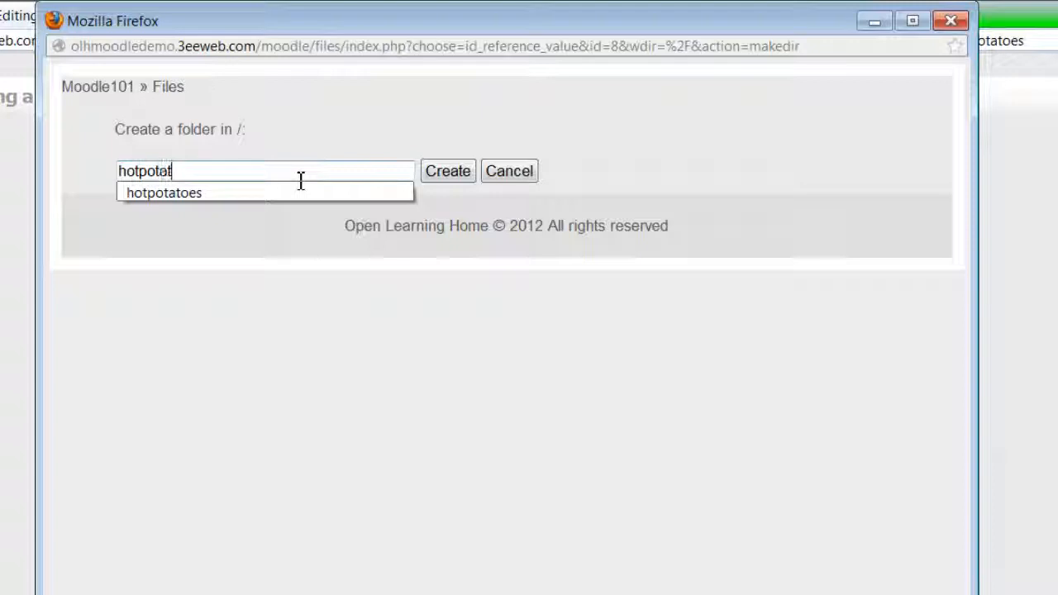
key("BackSpace")
key("BackSpace")
key("BackSpace")
key("BackSpace")
key("BackSpace")
type("_p")
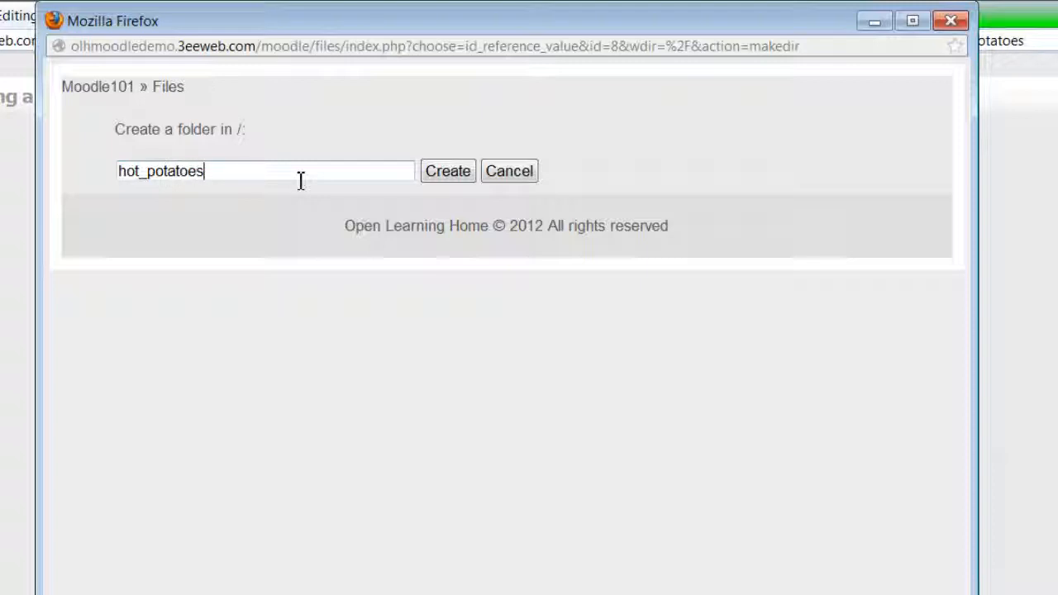
left_click(464, 177)
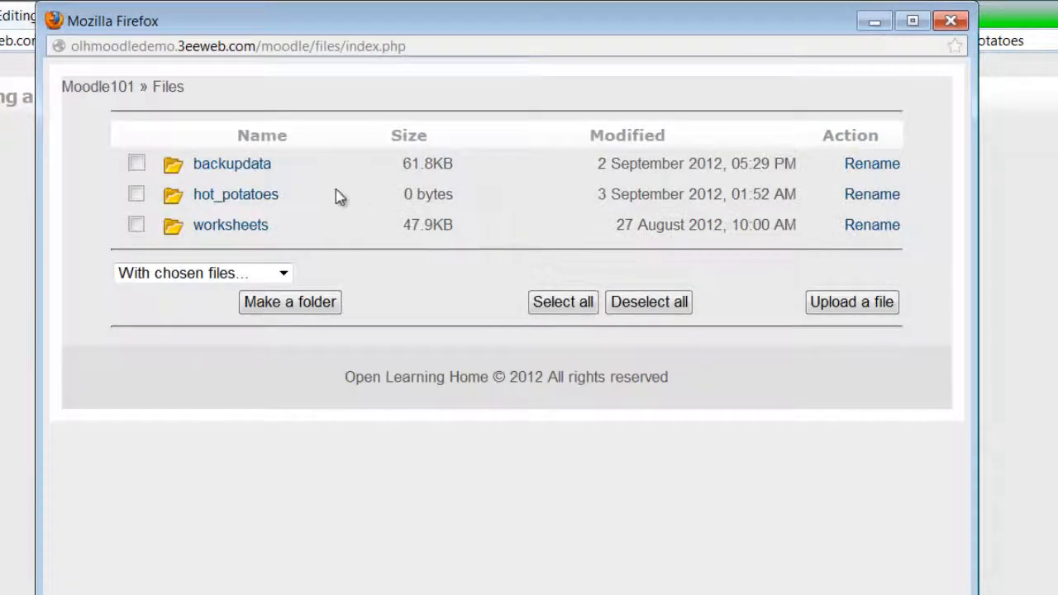
Step: Create a subfolder named "jmatch" inside the hot_potatoes folder
left_click(258, 199)
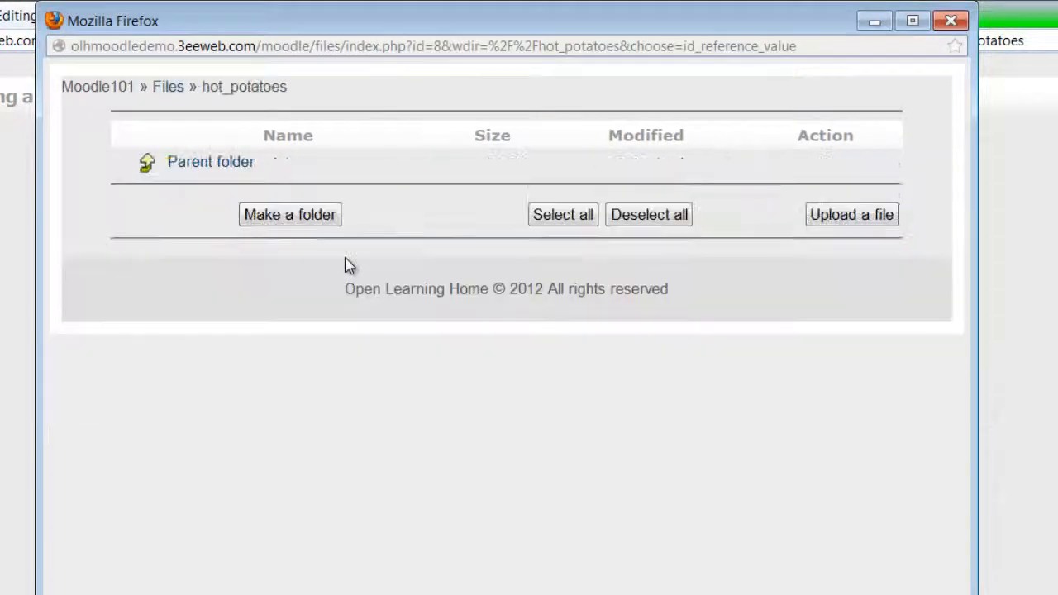
left_click(318, 223)
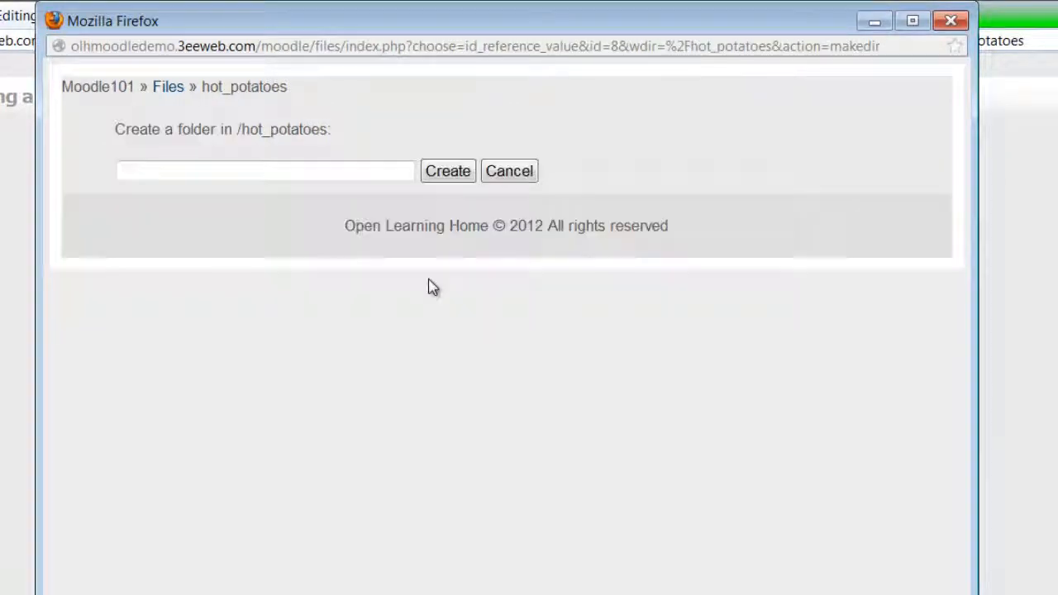
left_click(364, 175)
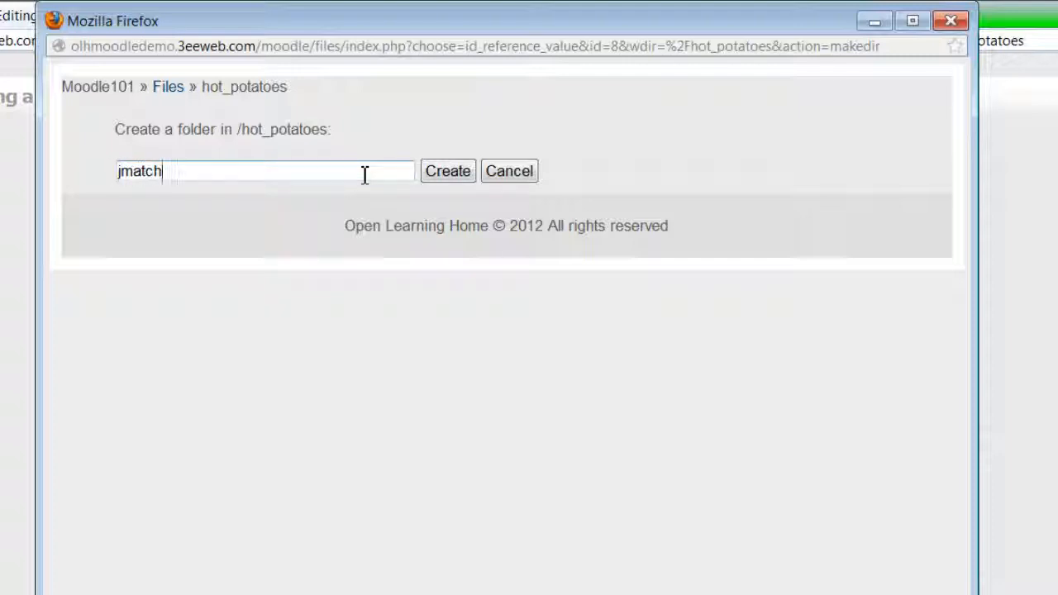
left_click(430, 184)
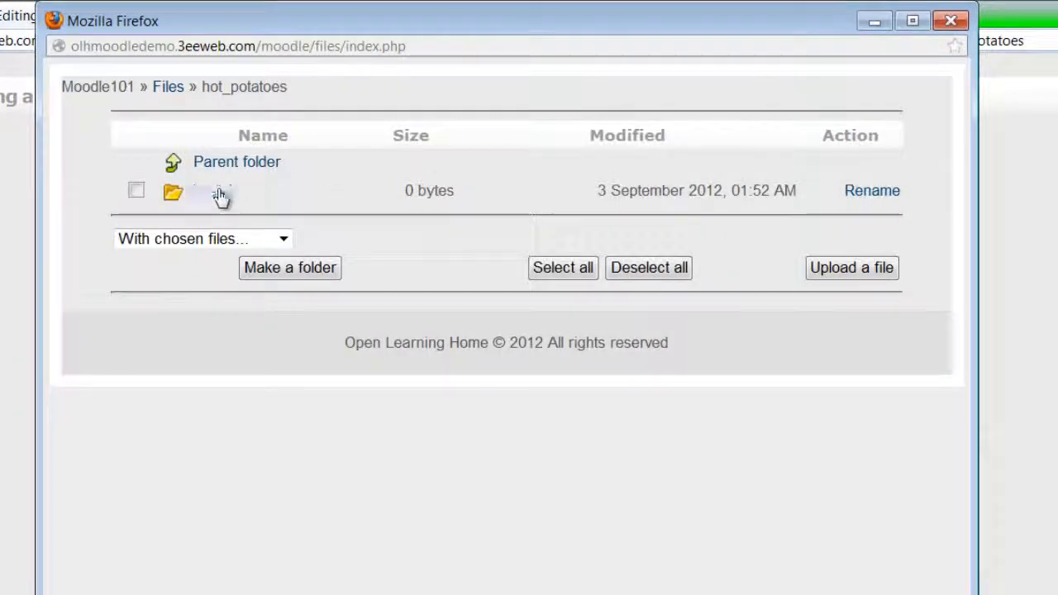
Step: Upload JMatch_HotKeys_Game.htm from Downloads into the jmatch folder
left_click(220, 194)
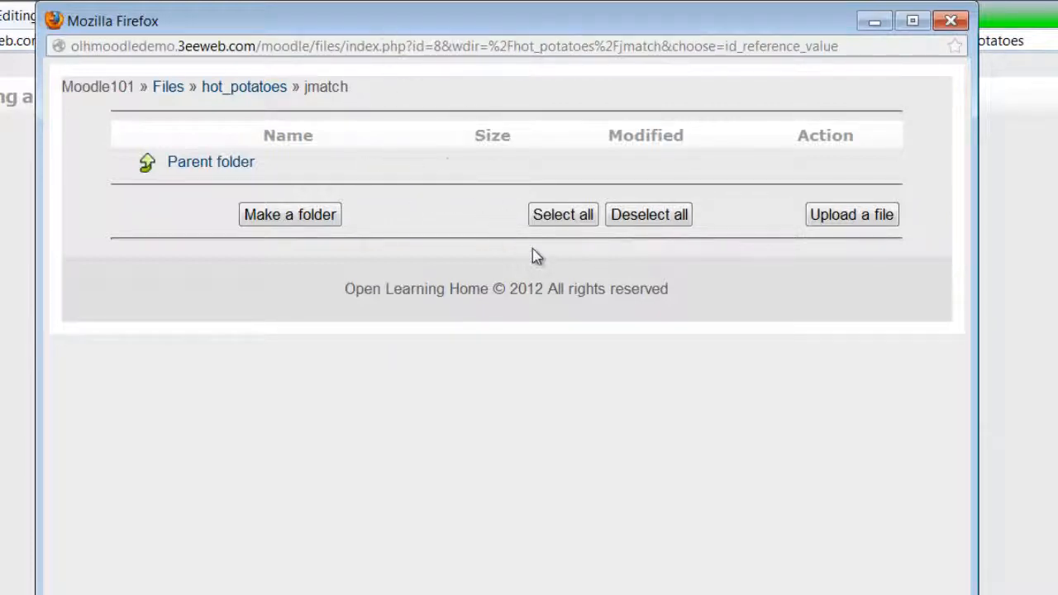
left_click(837, 216)
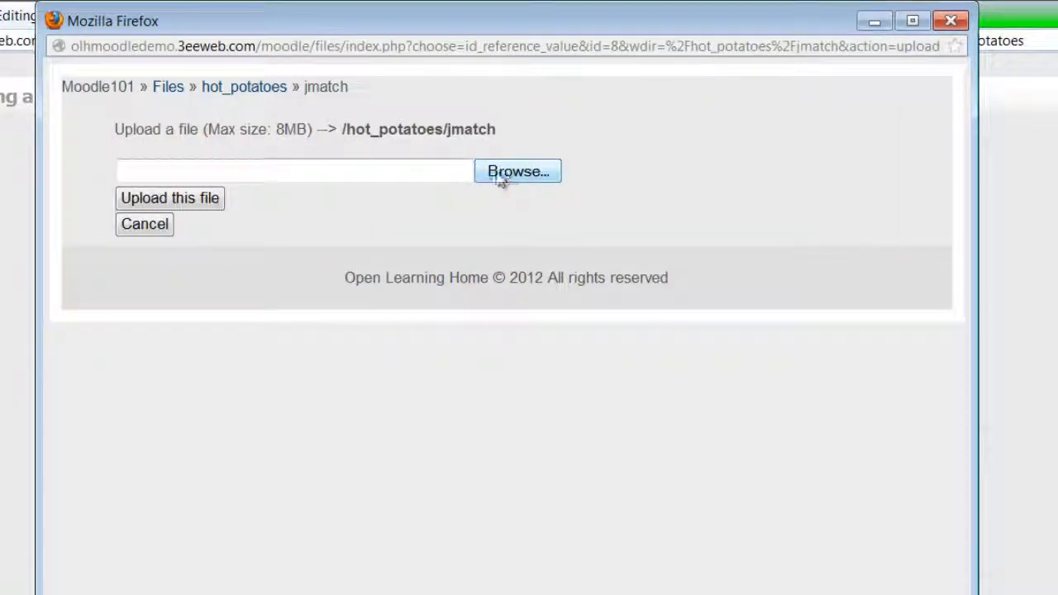
left_click(500, 175)
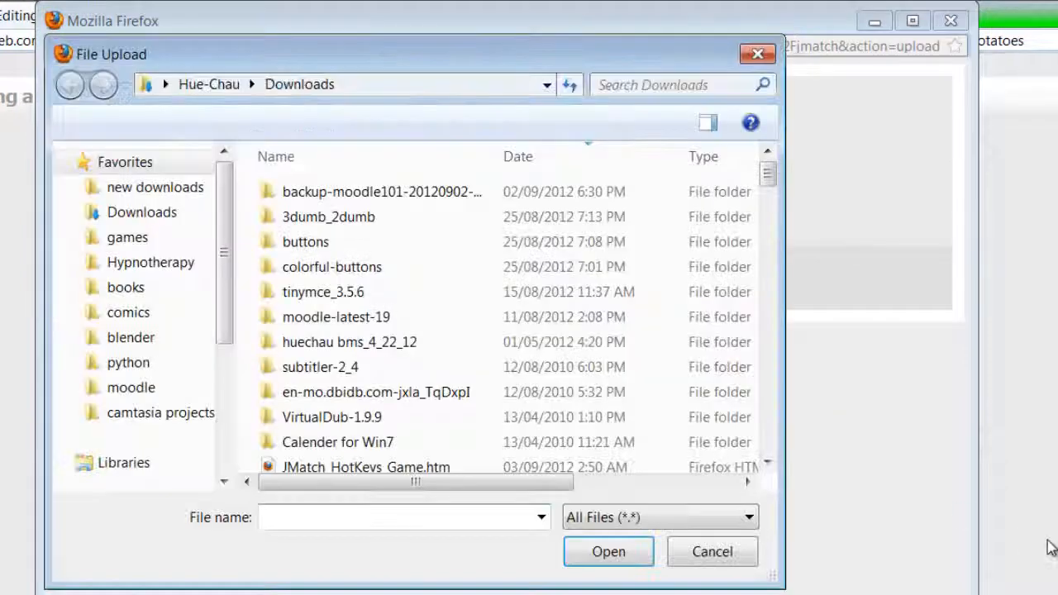
left_click(767, 383)
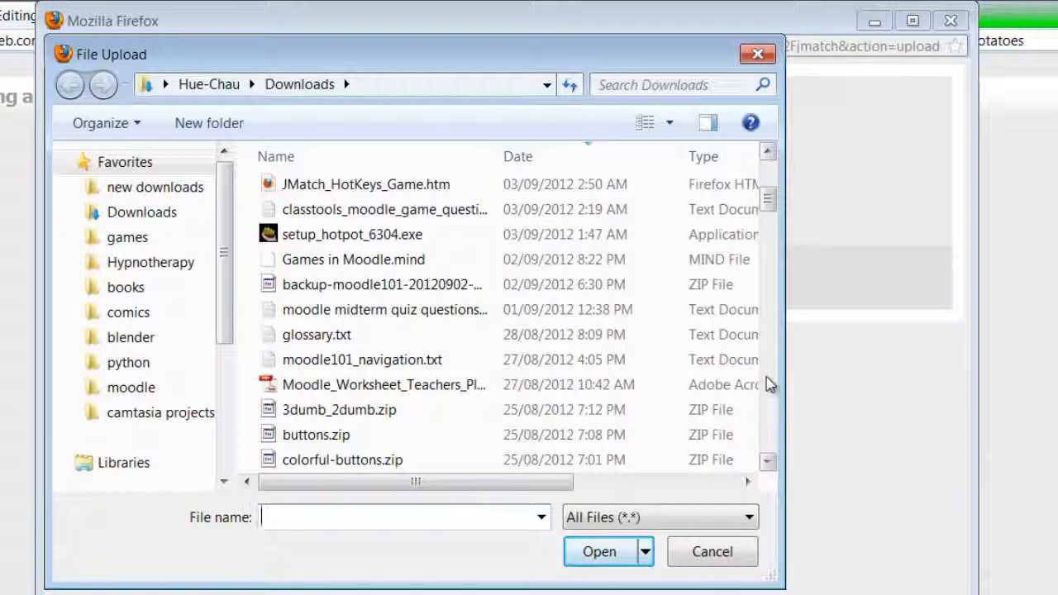
left_click(440, 192)
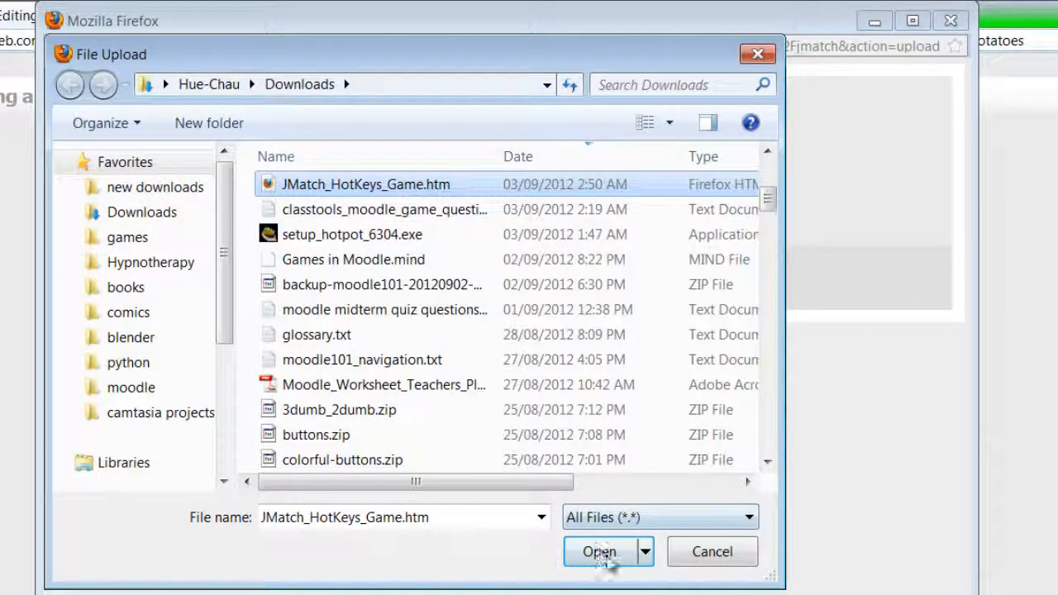
left_click(600, 552)
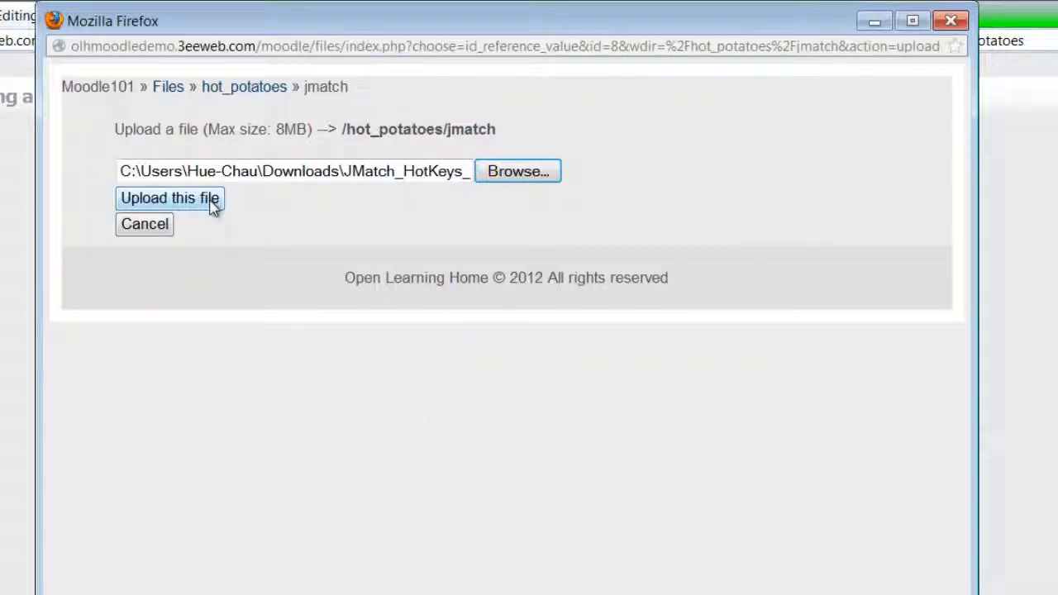
left_click(214, 205)
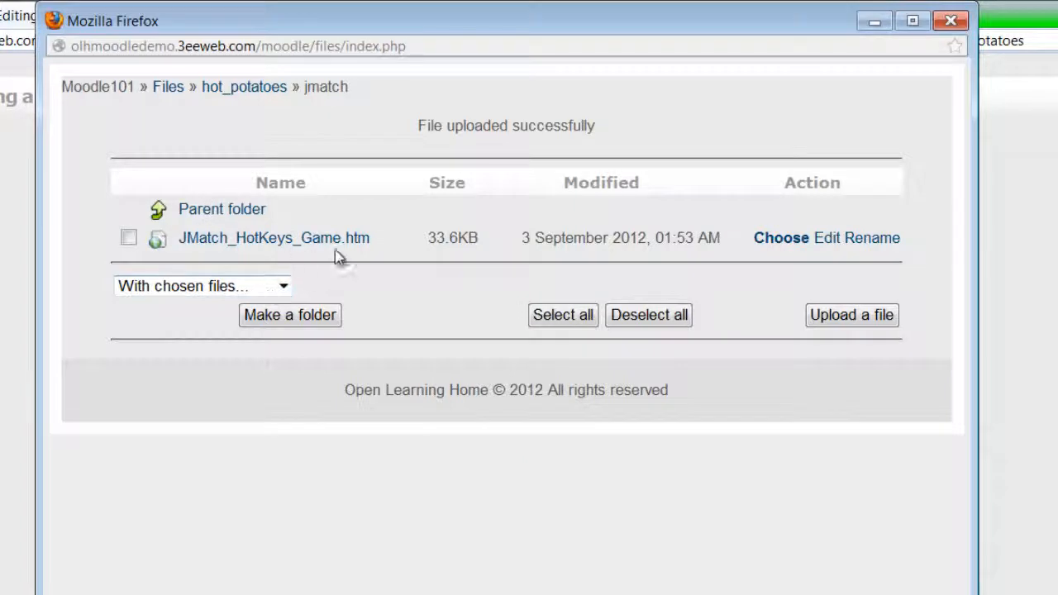
Step: Choose JMatch_HotKeys_Game.htm as the resource's linked file, then save the resource and return to the course
left_click(778, 245)
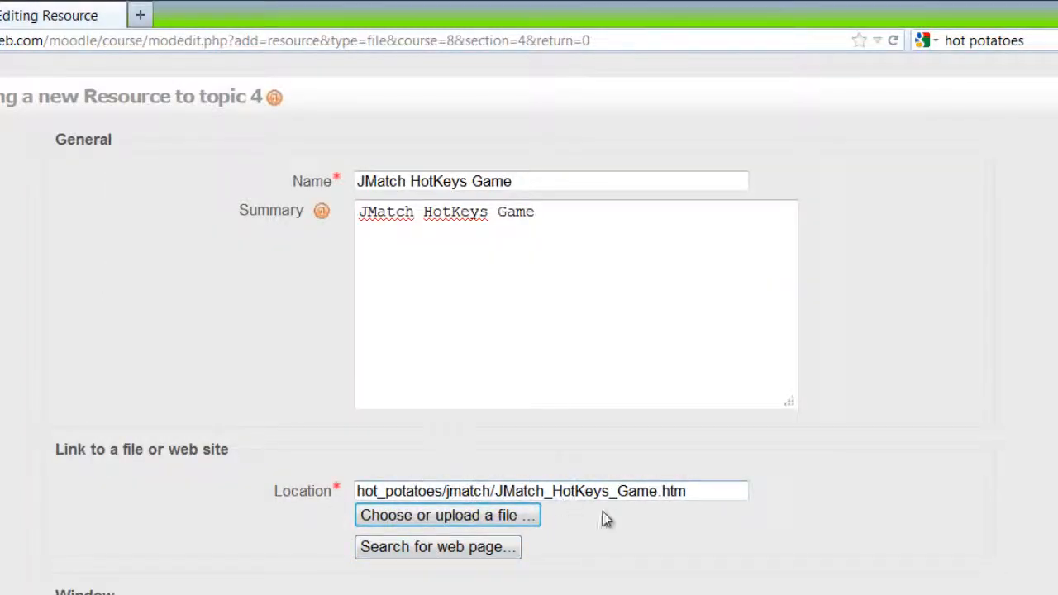
scroll(603, 512, "down", 4)
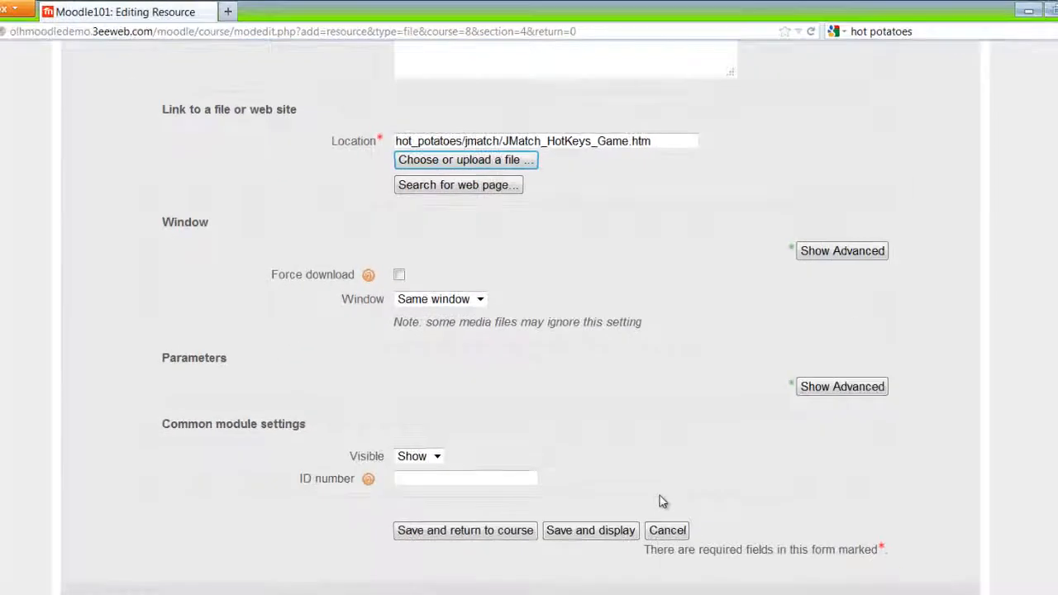
left_click(505, 532)
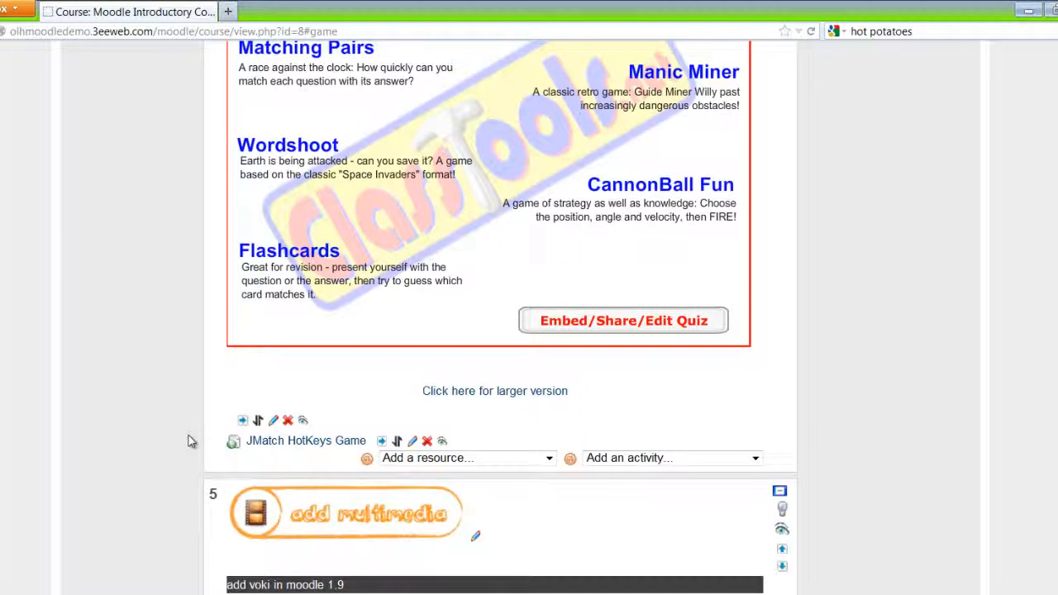
Step: Open the JMatch HotKeys Game in a new tab and check these answers: copy–ctrl-v, paste–ctrl-c, select all–right click, select item–left click, menu–ctrl-a
left_click(322, 441)
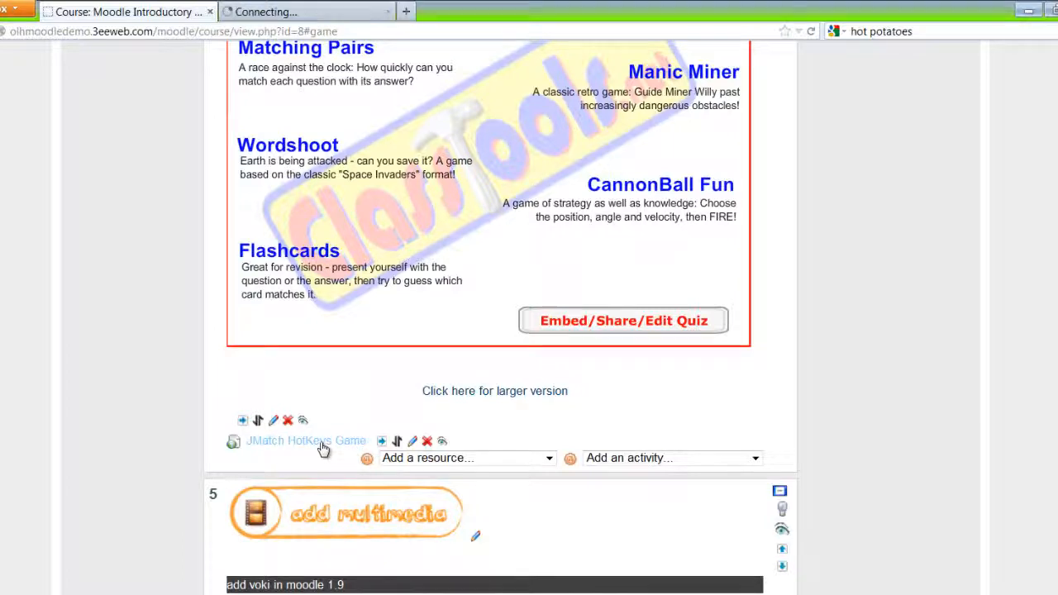
left_click(283, 13)
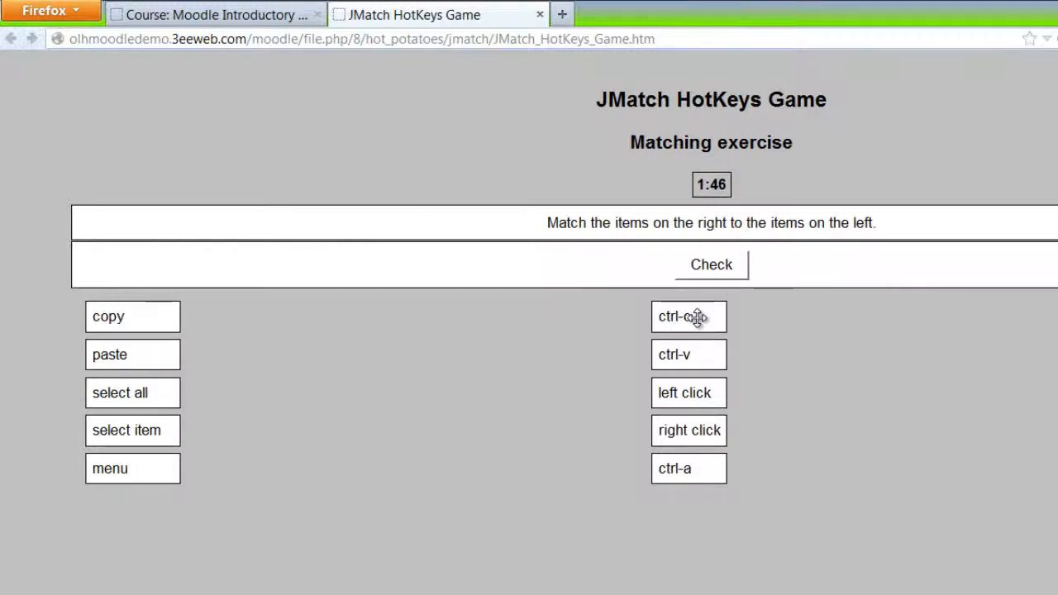
left_click_drag(696, 317, 205, 359)
left_click_drag(722, 361, 224, 319)
left_click_drag(656, 430, 179, 405)
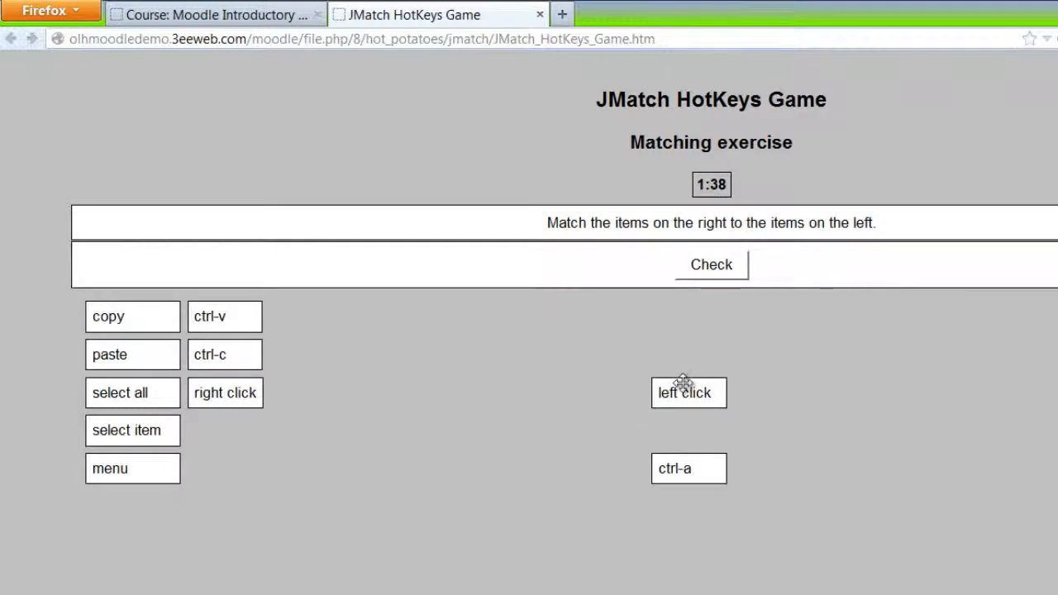
left_click_drag(683, 385, 185, 430)
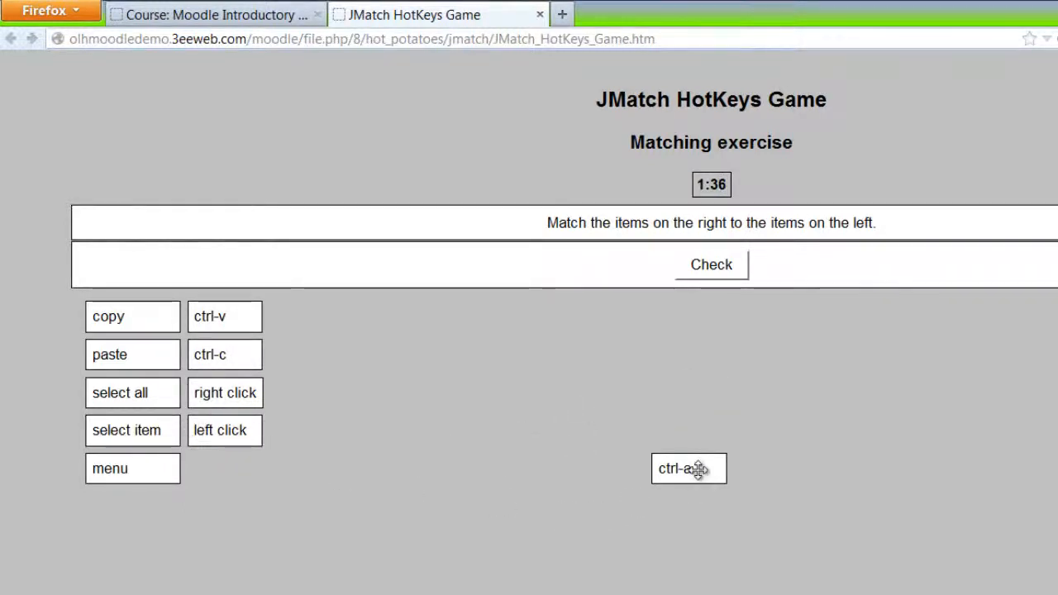
left_click_drag(699, 468, 239, 459)
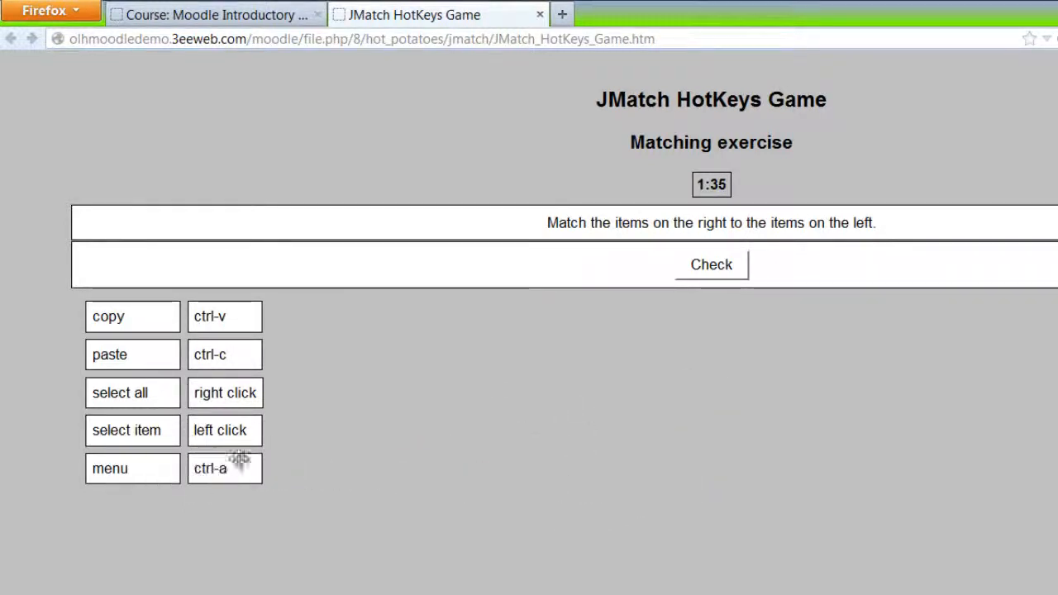
left_click(696, 277)
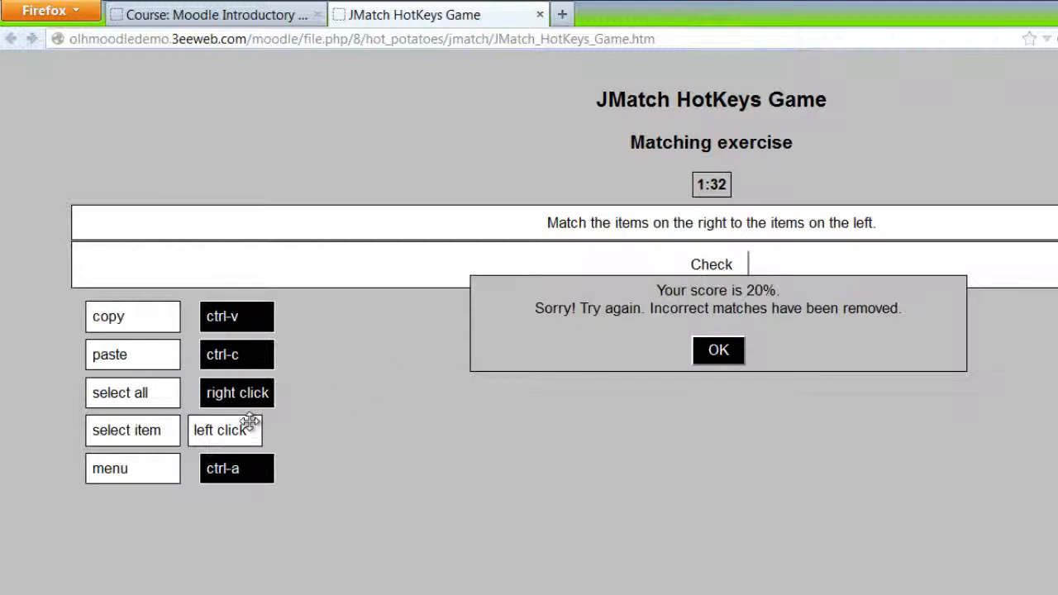
left_click(718, 351)
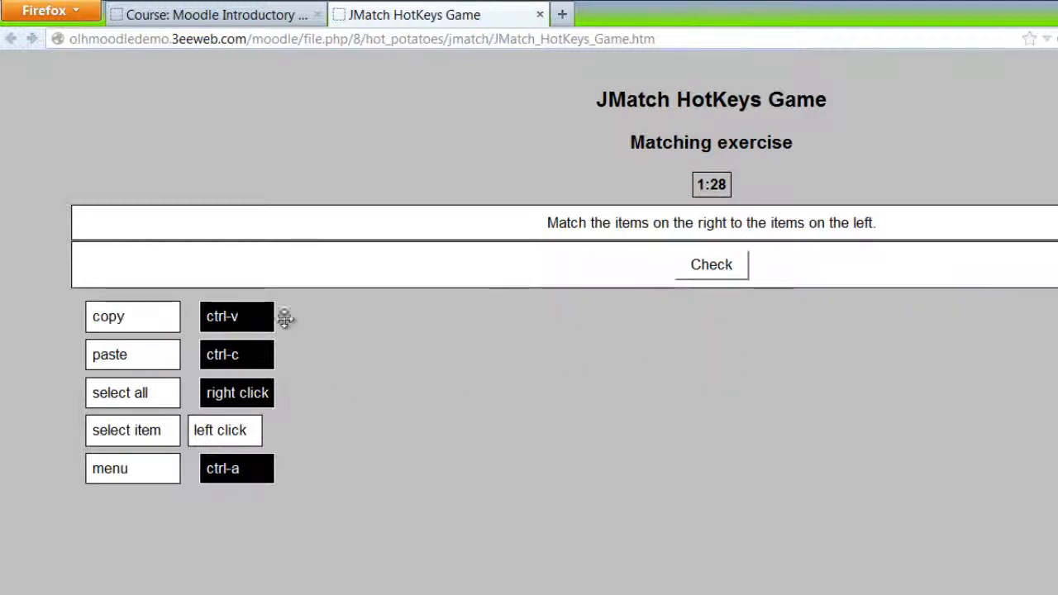
Step: Move the incorrect answers ctrl-v, ctrl-c, right click and ctrl-a away from their items, back among the unmatched answers
left_click_drag(285, 320, 744, 359)
left_click_drag(286, 368, 637, 417)
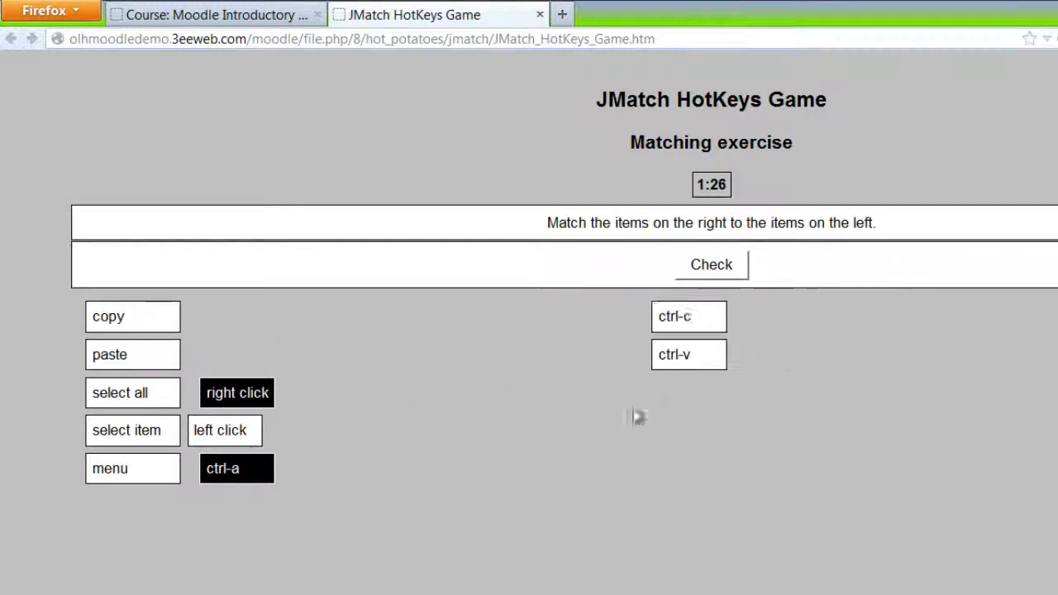
left_click_drag(285, 395, 714, 440)
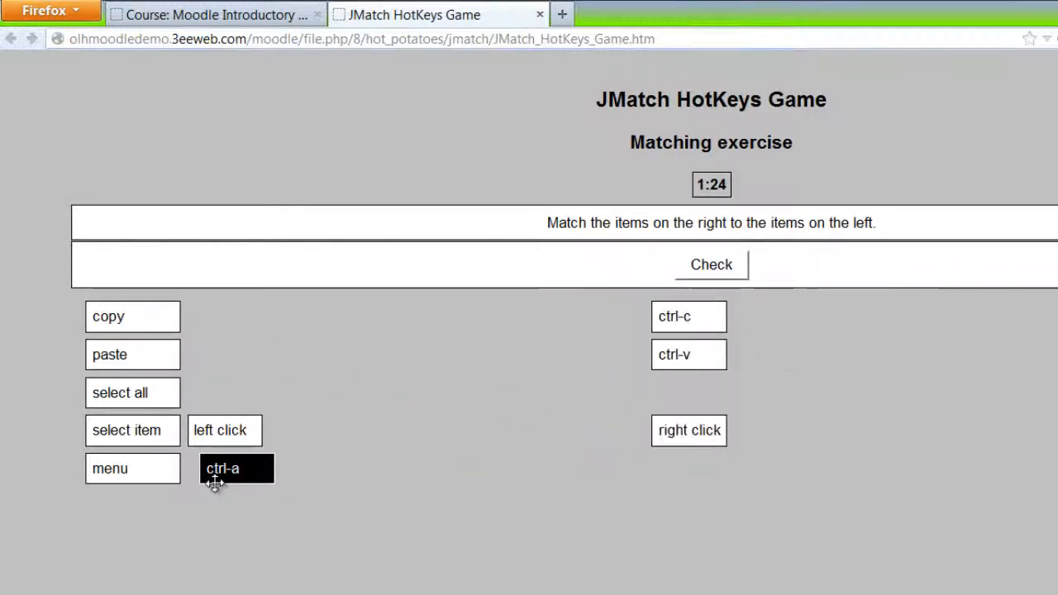
left_click_drag(213, 482, 766, 498)
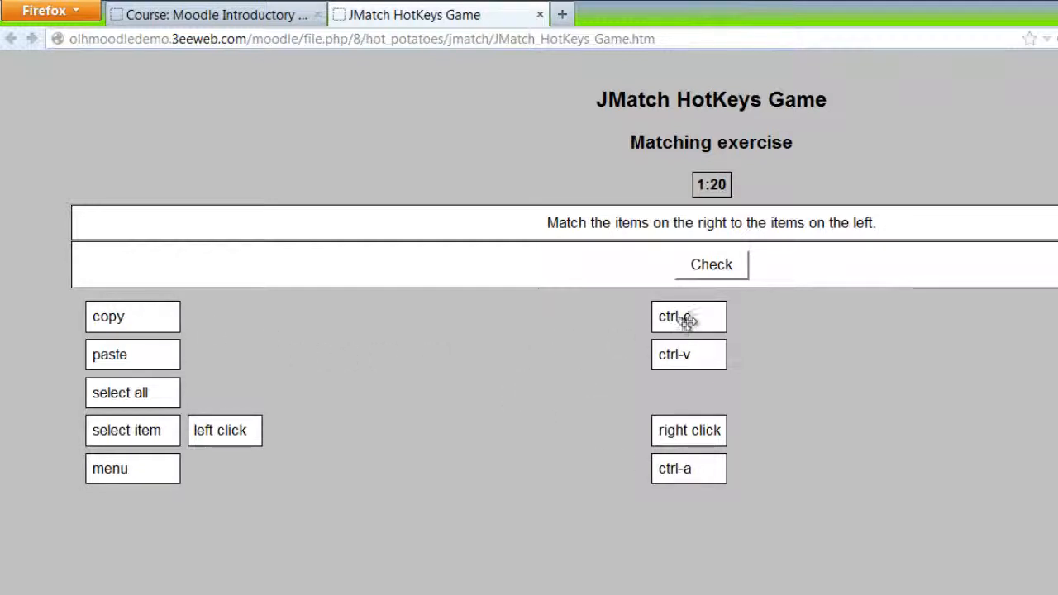
Step: Match copy to ctrl-c, paste to ctrl-v, select all to ctrl-a and menu to right click, check the answers and close the game's tab
left_click_drag(687, 320, 177, 319)
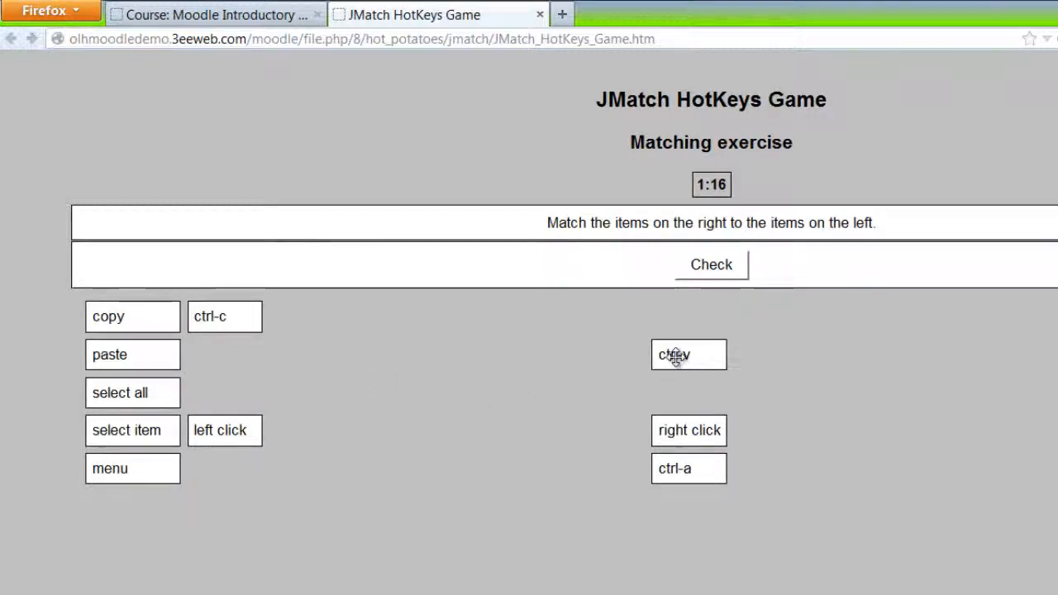
left_click_drag(674, 354, 202, 364)
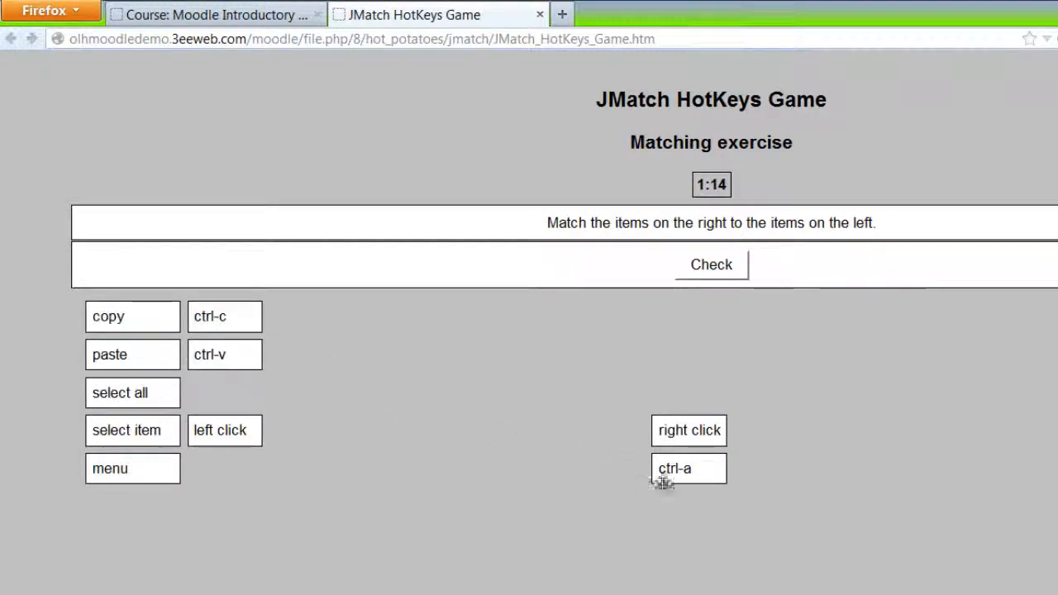
left_click_drag(689, 477, 207, 404)
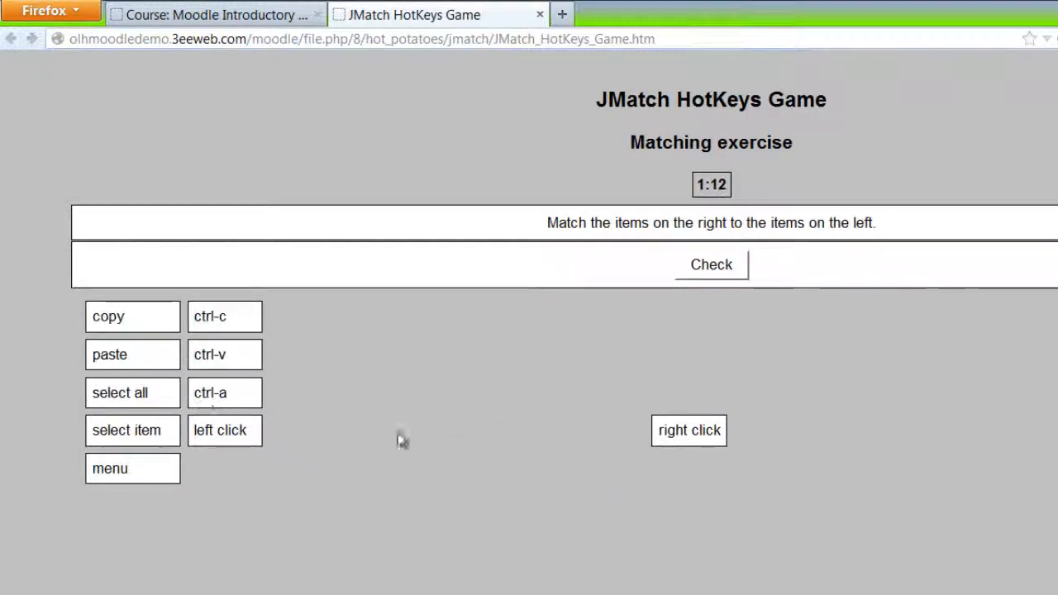
left_click_drag(702, 430, 178, 469)
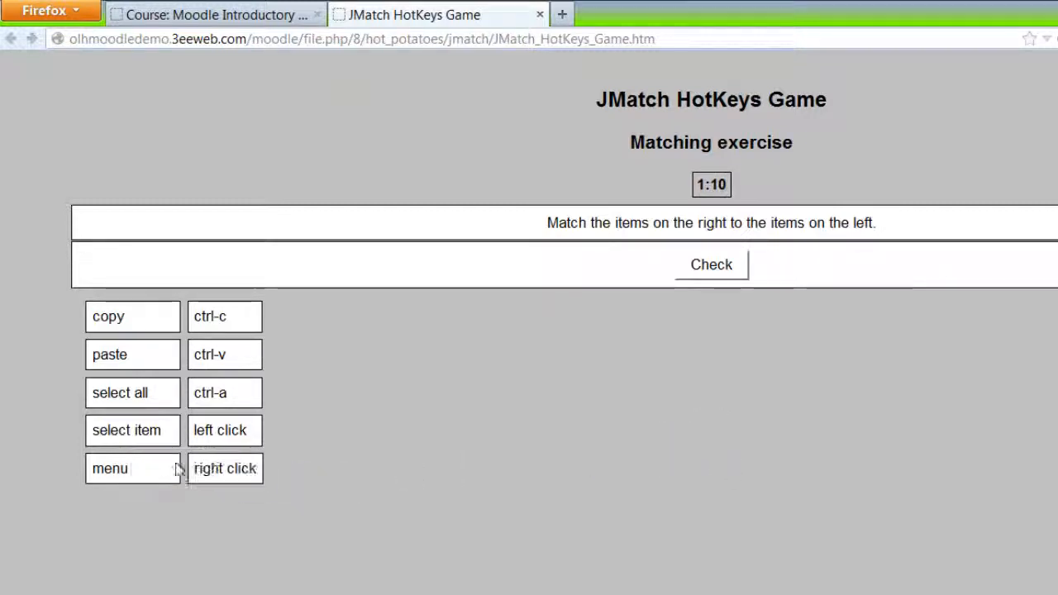
left_click(698, 271)
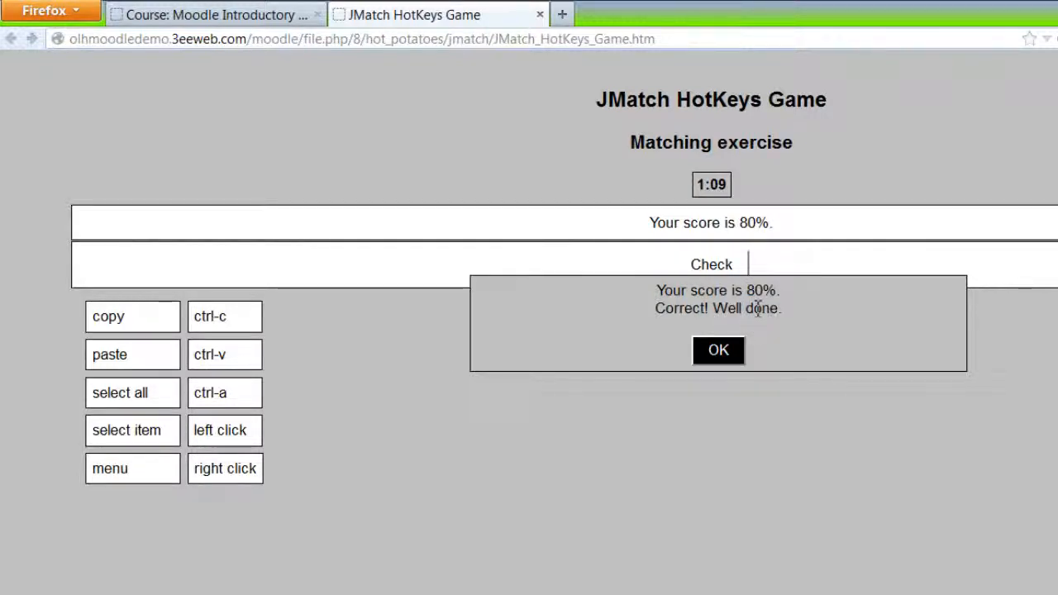
left_click(713, 352)
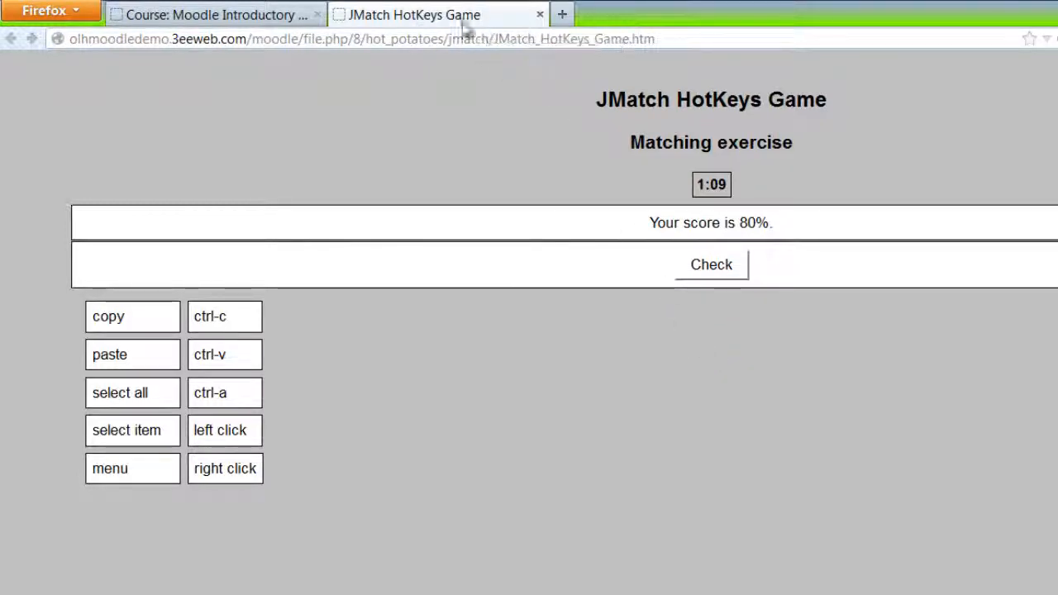
middle_click(490, 22)
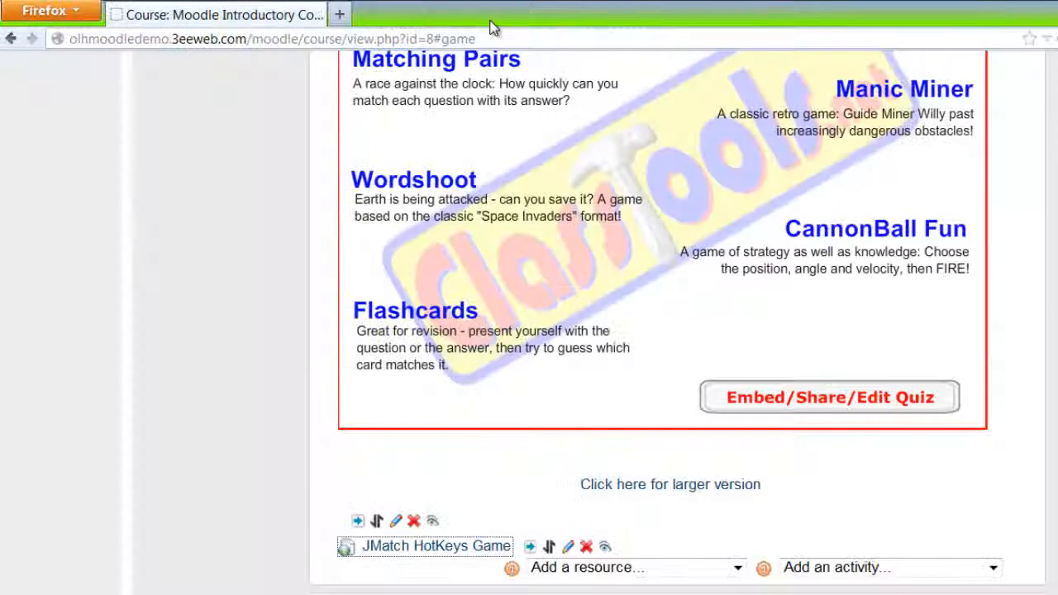